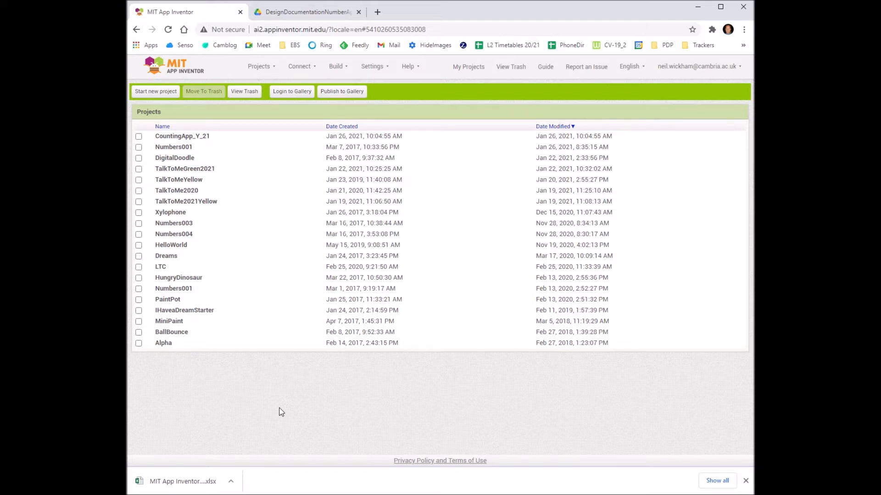
# Create a new project named countingApp_21
pyautogui.click(160, 94)
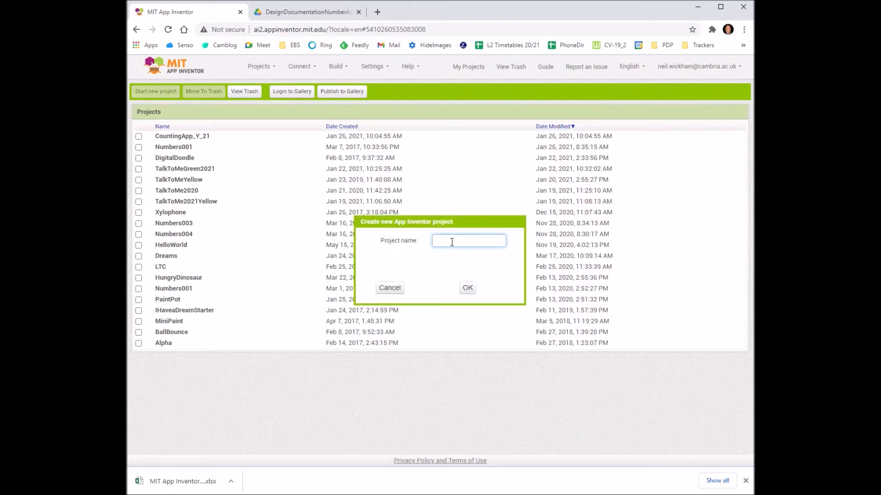
pyautogui.write('countingApp_21')
pyautogui.click(467, 289)
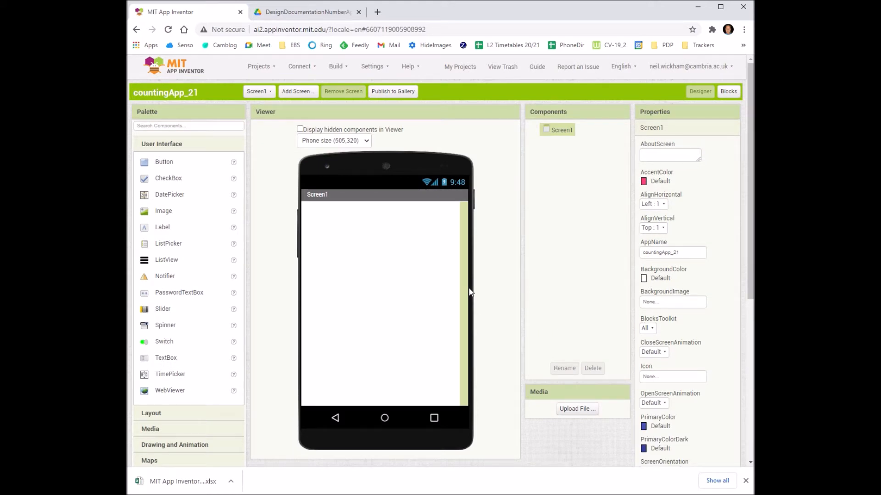
# Review Screen1's layout sketch, asset list and component properties in DesignDocumentationNumberApp.pdf
pyautogui.click(307, 12)
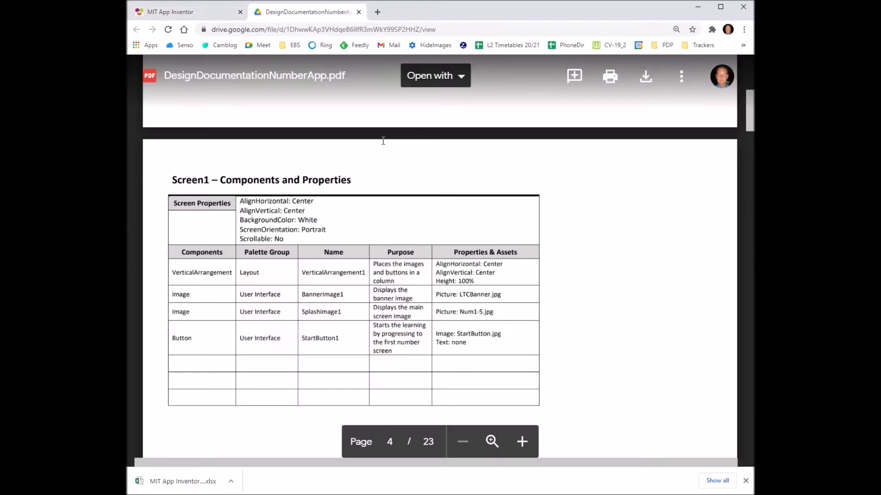
pyautogui.scroll(10, 426, 329)
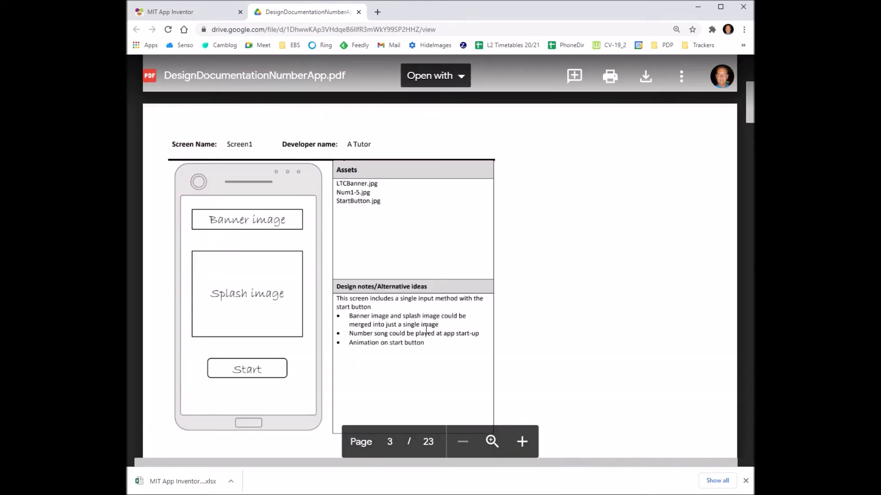
pyautogui.scroll(-1, 426, 329)
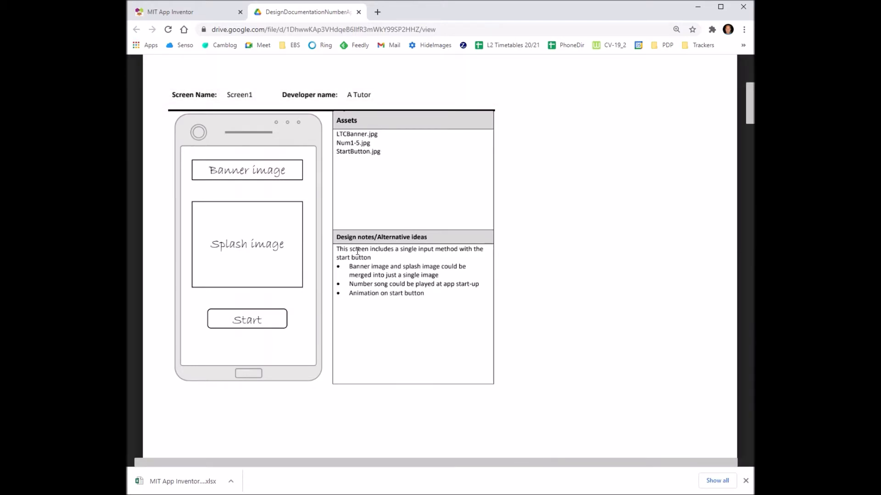
pyautogui.scroll(-9, 342, 309)
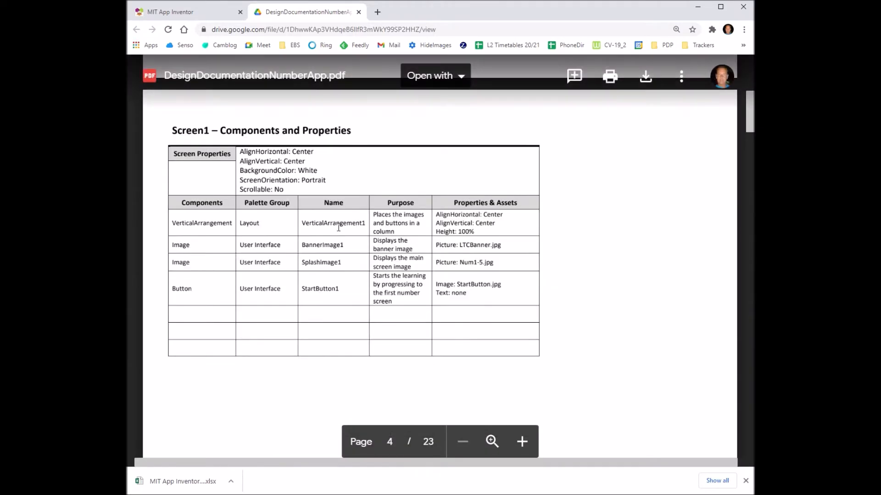
pyautogui.scroll(1, 338, 227)
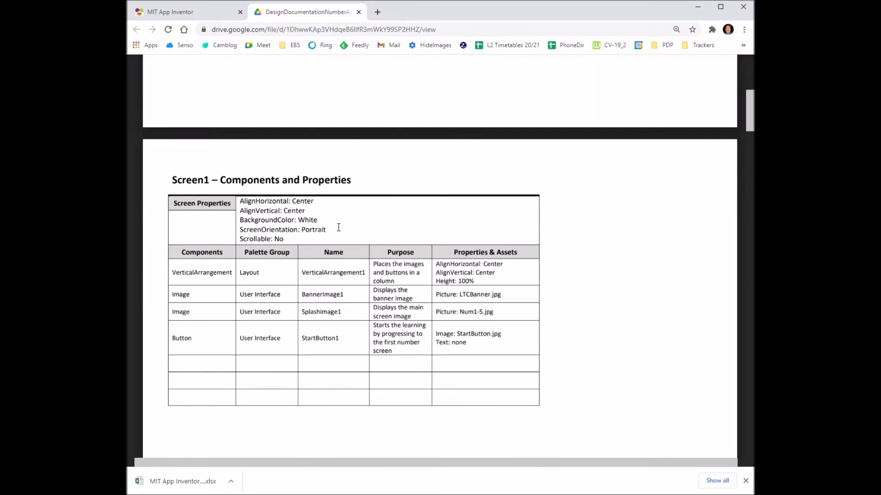
pyautogui.scroll(7, 338, 228)
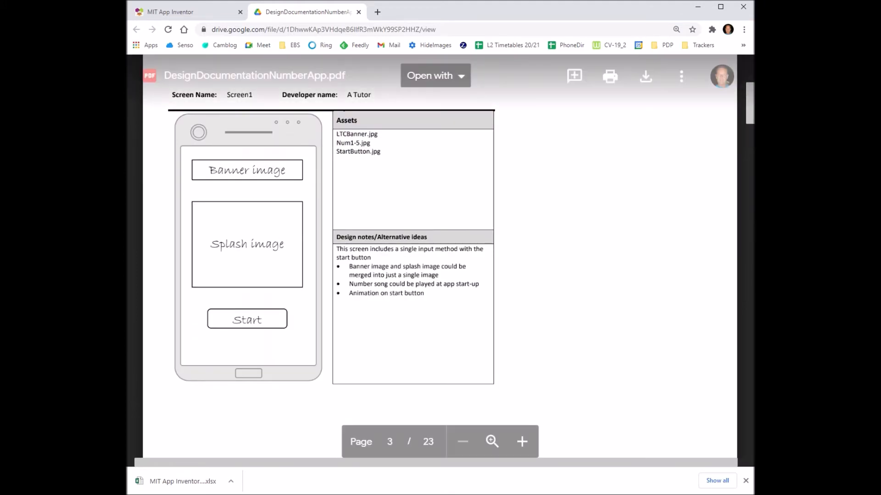
# Return to MIT App Inventor and upload LTCBanner.jpg from the Assets folder to the project media
pyautogui.click(184, 12)
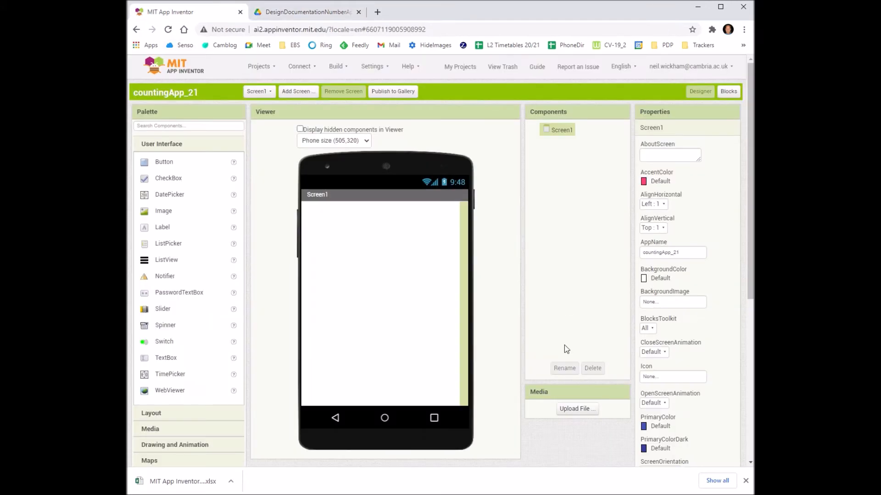
pyautogui.click(576, 408)
pyautogui.click(352, 205)
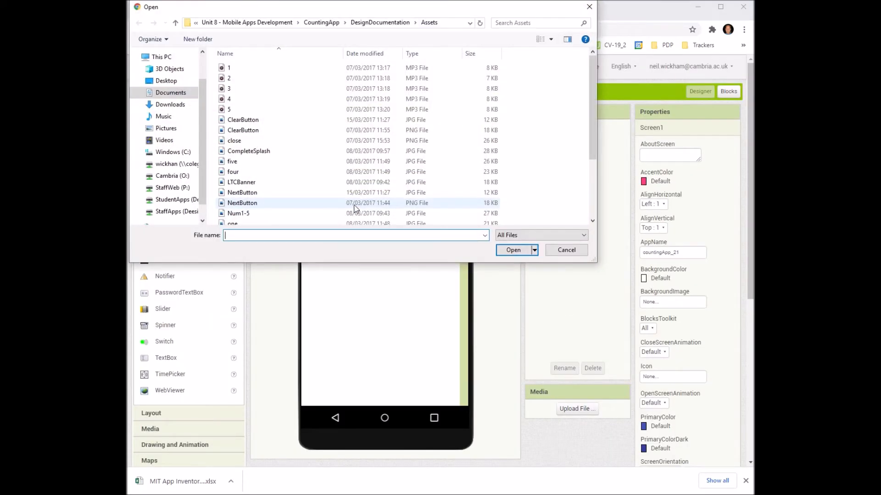
pyautogui.click(270, 182)
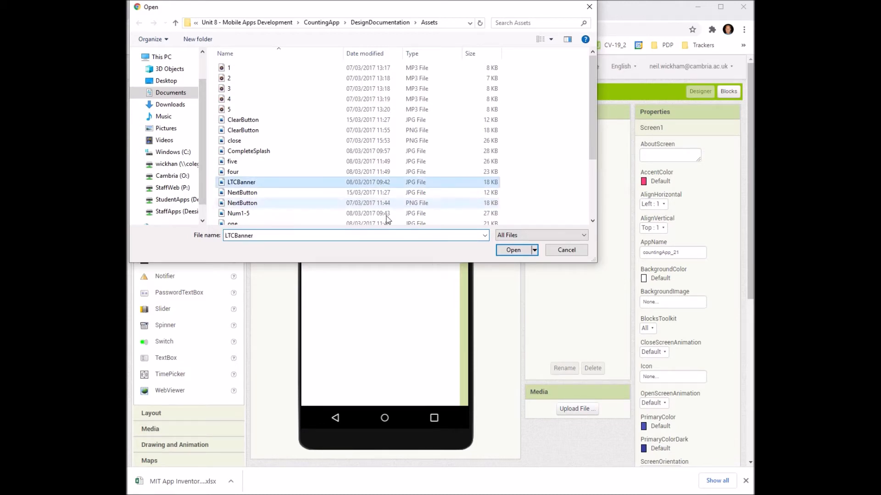
pyautogui.click(514, 251)
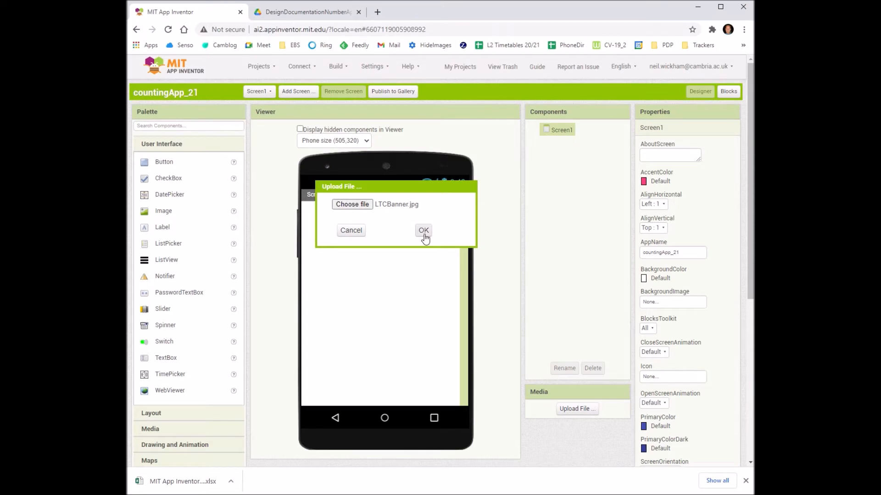
pyautogui.click(423, 231)
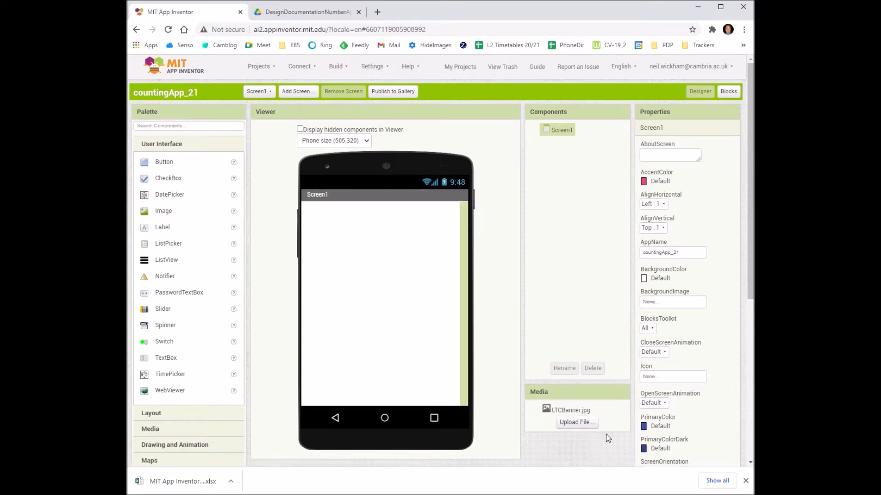
# Upload the image Num1-5.jpg from the Assets folder to the project media
pyautogui.click(573, 422)
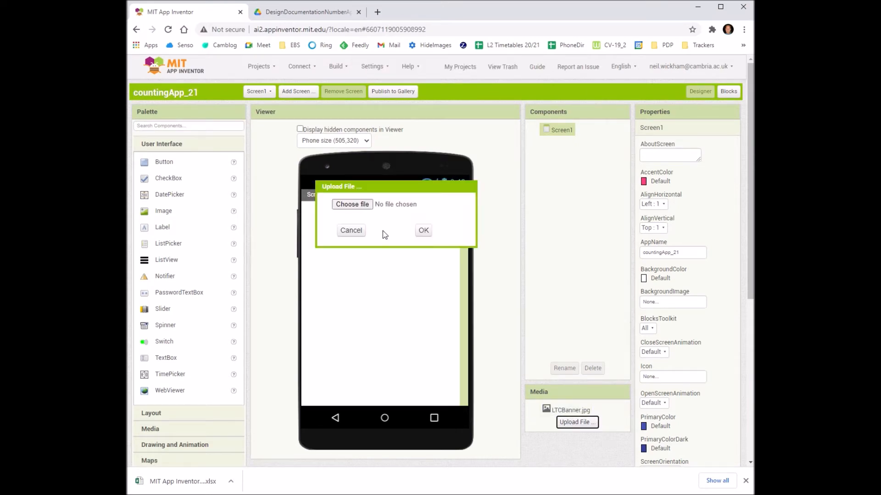
pyautogui.click(356, 206)
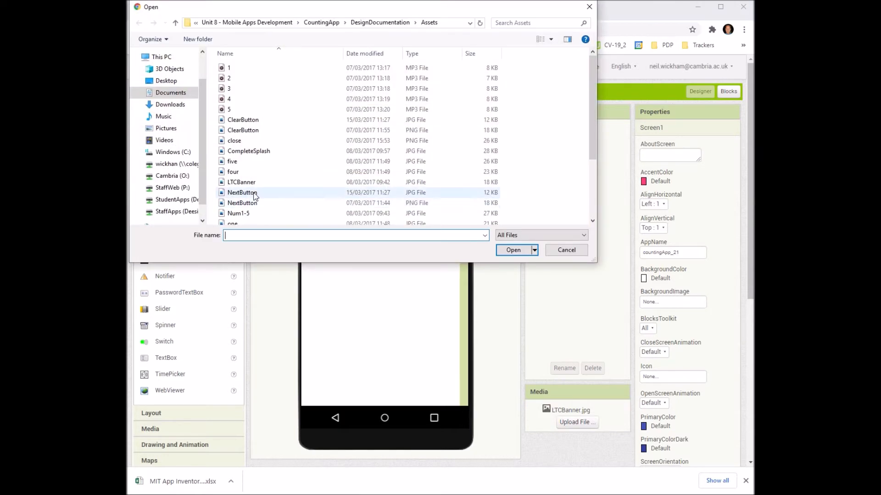
pyautogui.scroll(-1, 259, 191)
pyautogui.click(242, 178)
pyautogui.click(239, 188)
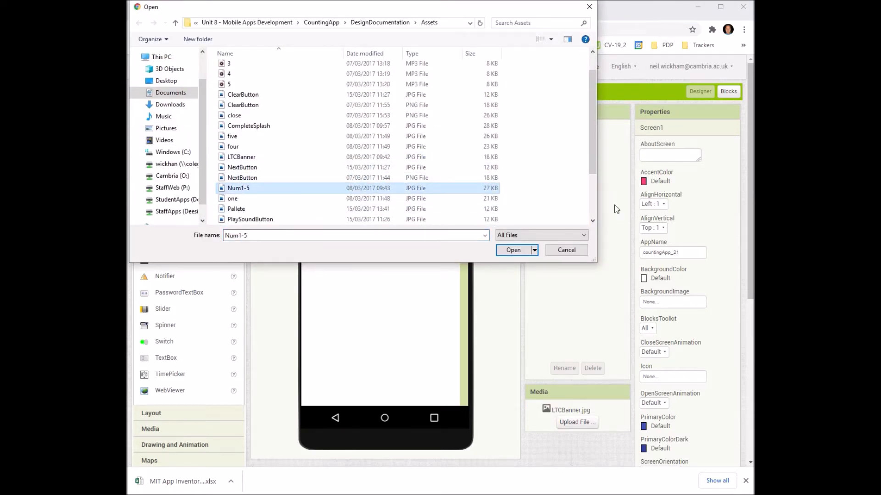
pyautogui.click(512, 250)
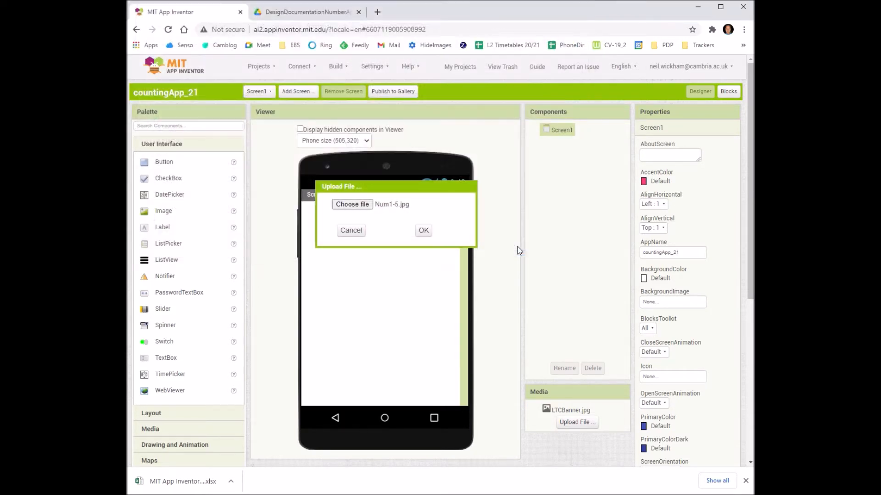
pyautogui.click(423, 231)
# Upload the image StartButton.jpg from the Assets folder to the project media
pyautogui.click(576, 437)
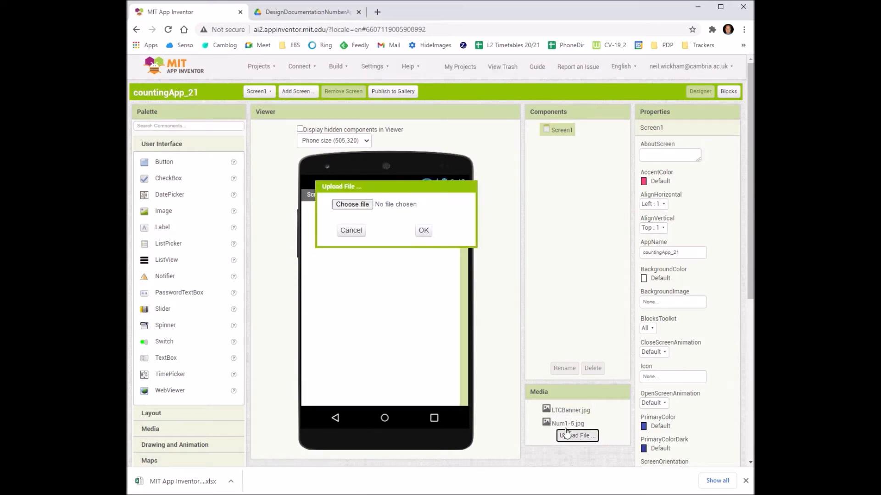
pyautogui.click(357, 207)
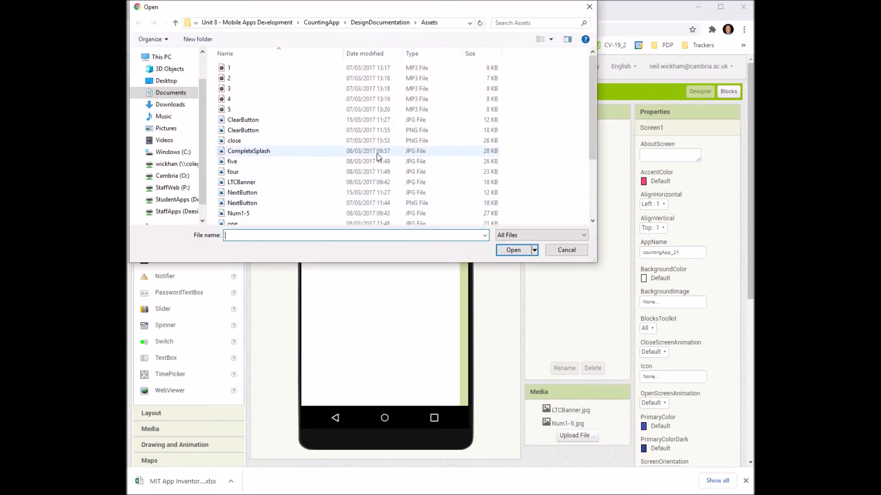
pyautogui.scroll(-3, 376, 153)
pyautogui.click(258, 198)
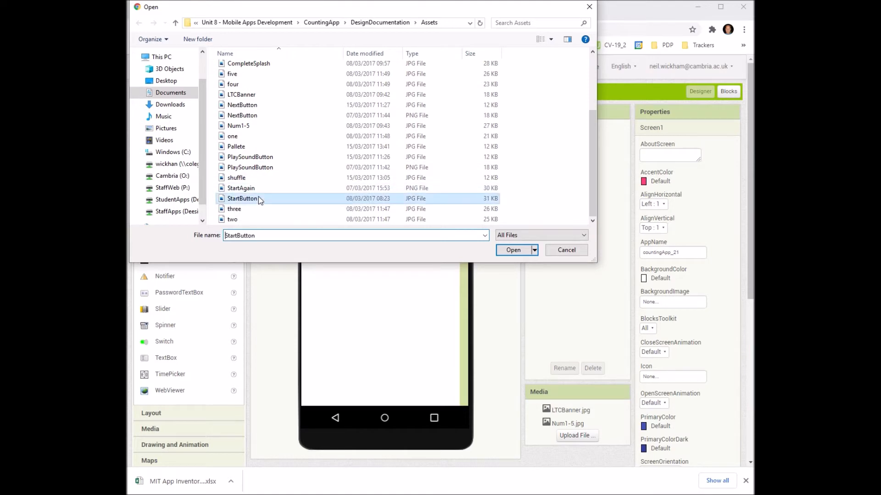
pyautogui.click(514, 250)
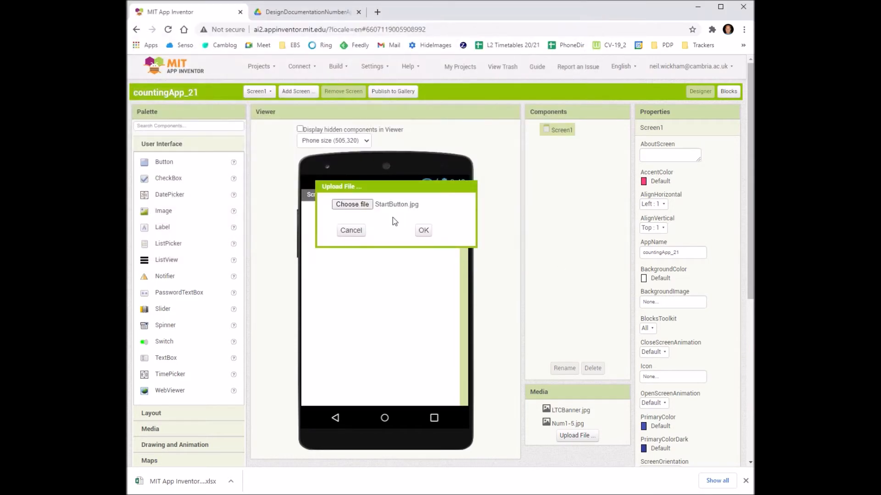
pyautogui.click(423, 231)
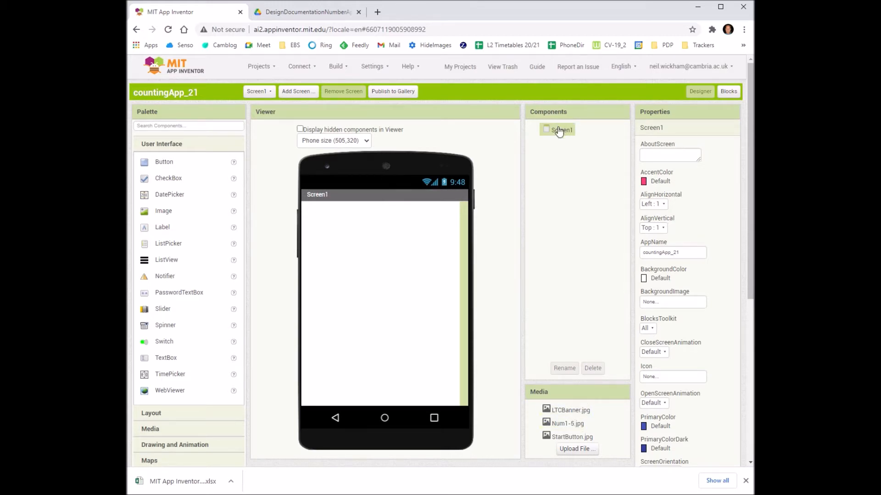
# Consult the Screen1 properties in the design document and set Screen1's horizontal and vertical alignment to Center in MIT App Inventor
pyautogui.click(324, 14)
pyautogui.scroll(-8, 327, 224)
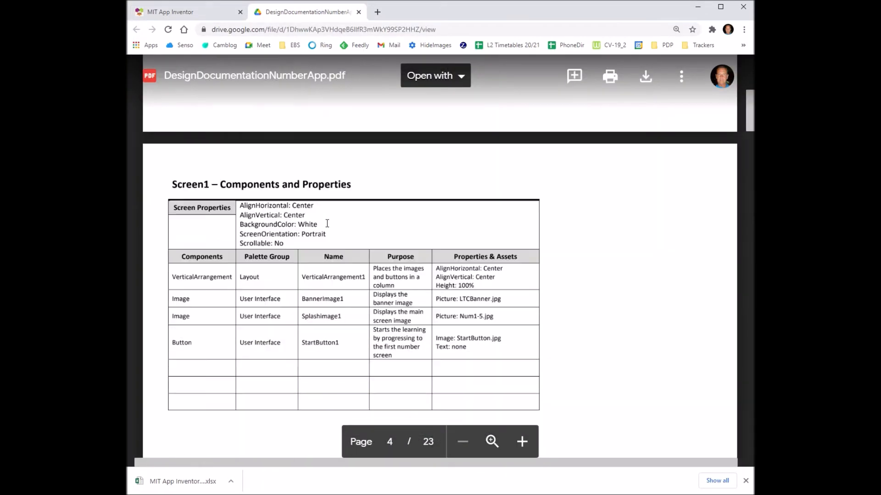
pyautogui.moveTo(239, 151); pyautogui.dragTo(318, 191)
pyautogui.click(306, 157)
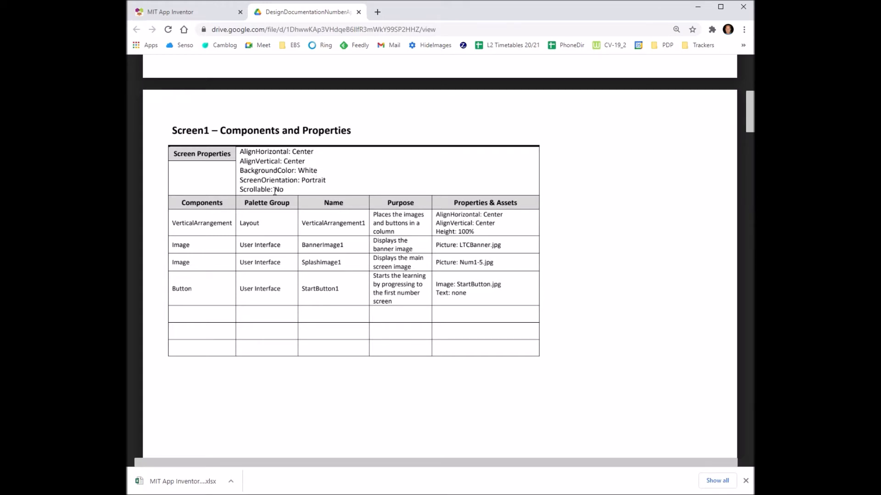
pyautogui.click(198, 13)
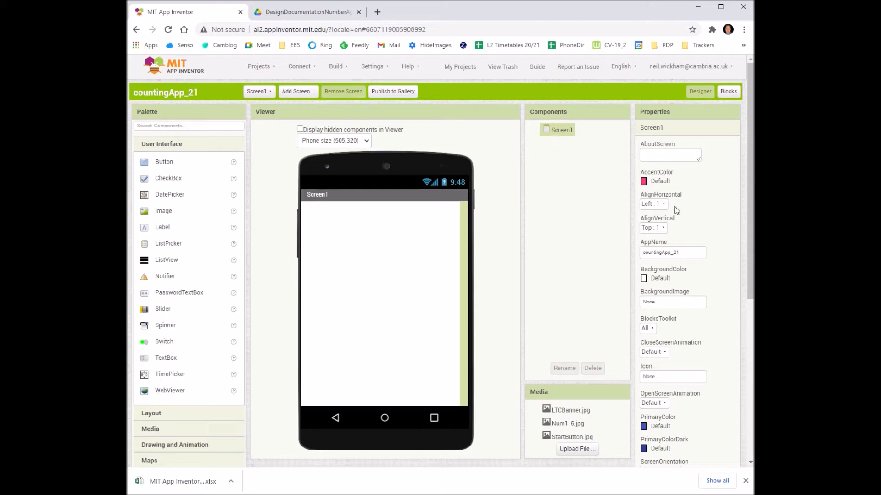
pyautogui.click(660, 204)
pyautogui.click(664, 233)
pyautogui.click(662, 229)
pyautogui.click(663, 260)
# Set Screen1's background colour to White and its screen orientation to Portrait
pyautogui.click(646, 278)
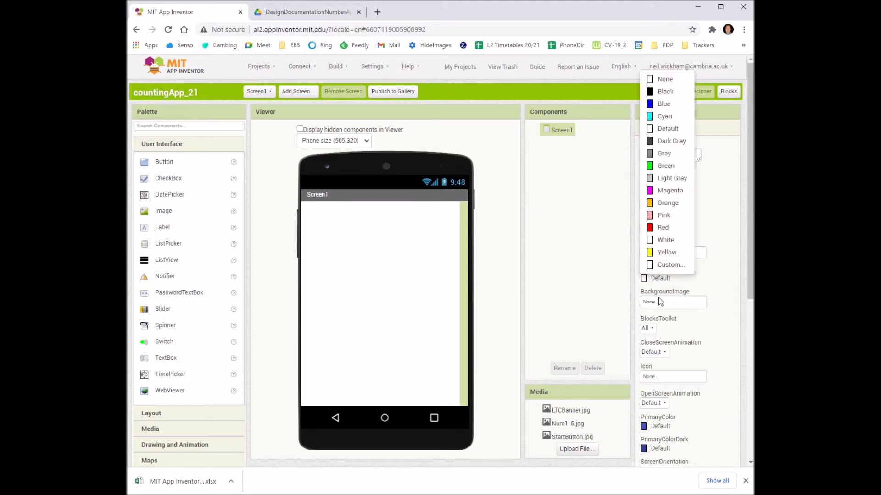
pyautogui.click(656, 241)
pyautogui.scroll(-2, 703, 309)
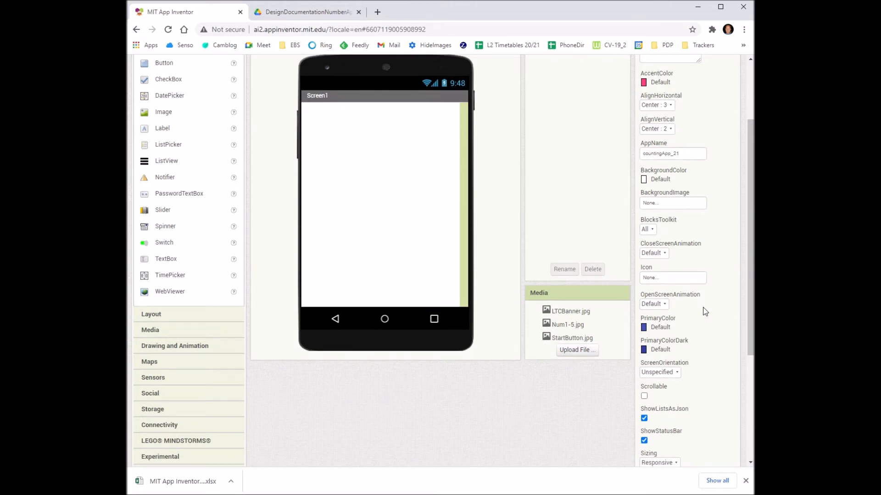
pyautogui.scroll(-1, 705, 311)
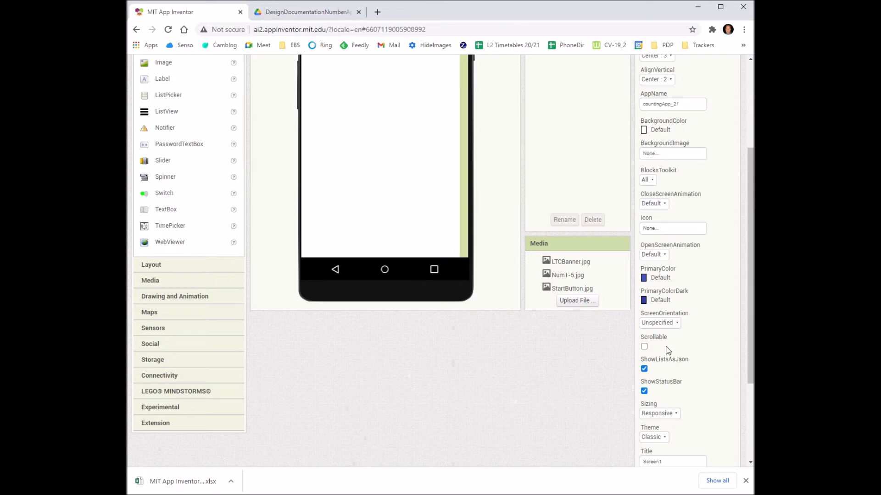
pyautogui.click(674, 324)
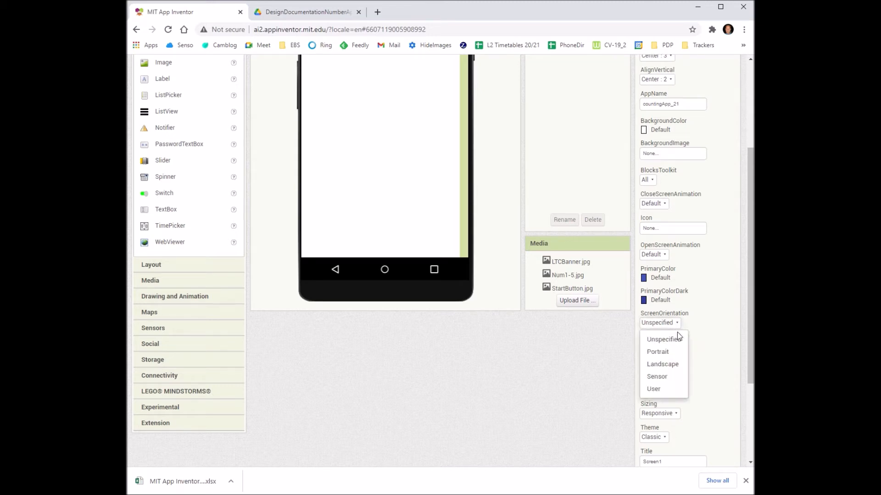
pyautogui.click(666, 352)
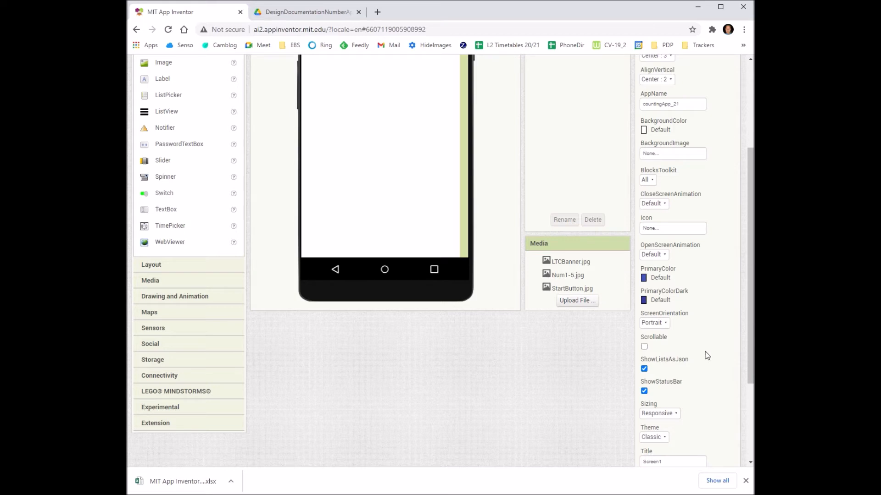
pyautogui.scroll(2, 707, 356)
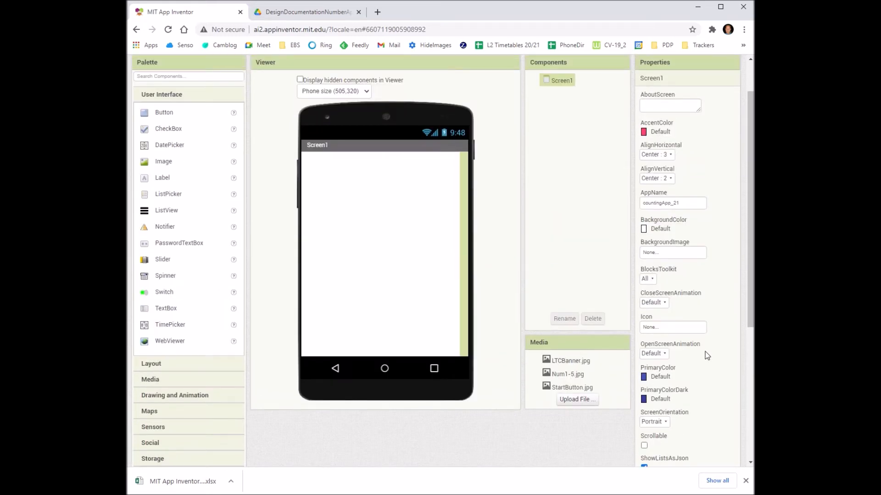
pyautogui.scroll(1, 707, 356)
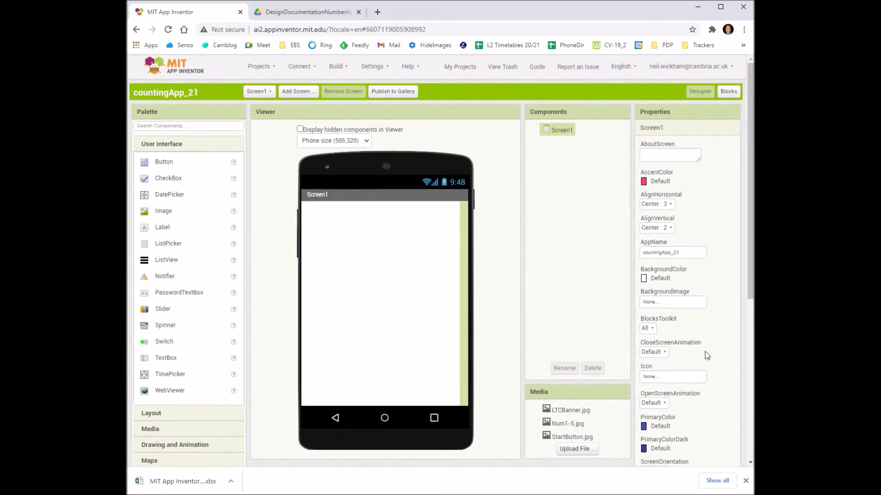
# Check the Screen1 component table in the design document against the project's Screen1
pyautogui.click(334, 14)
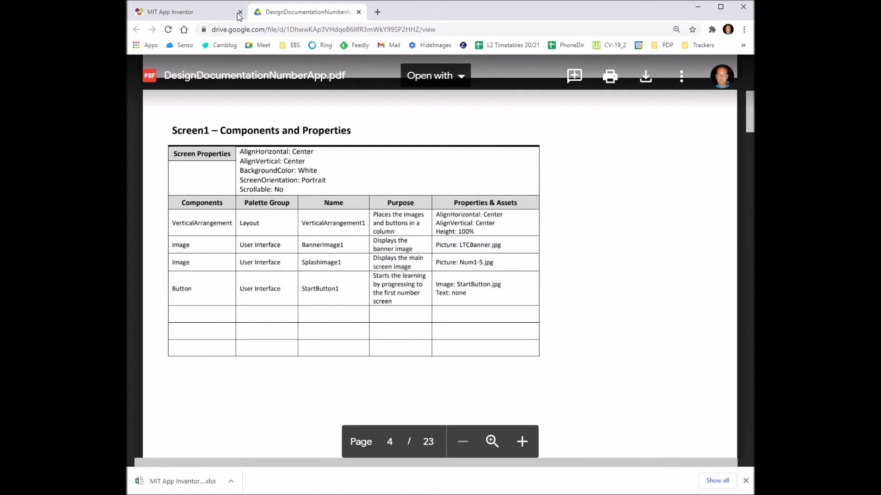
pyautogui.click(182, 14)
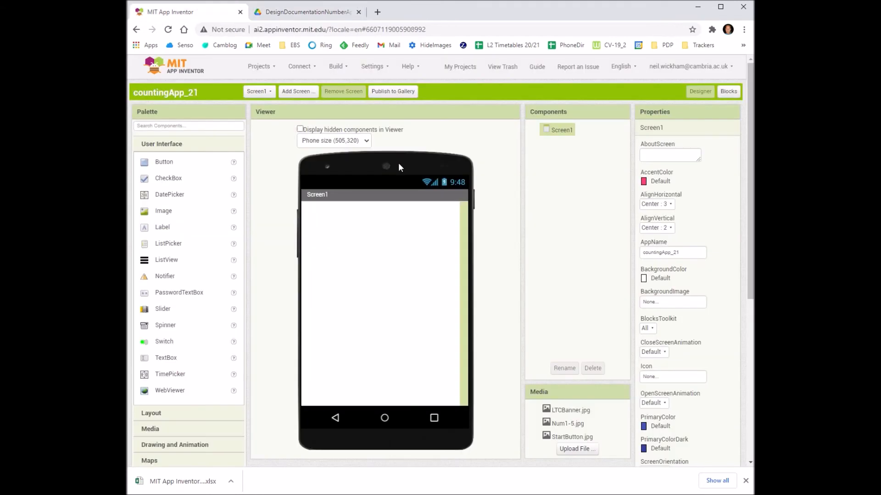
pyautogui.click(273, 13)
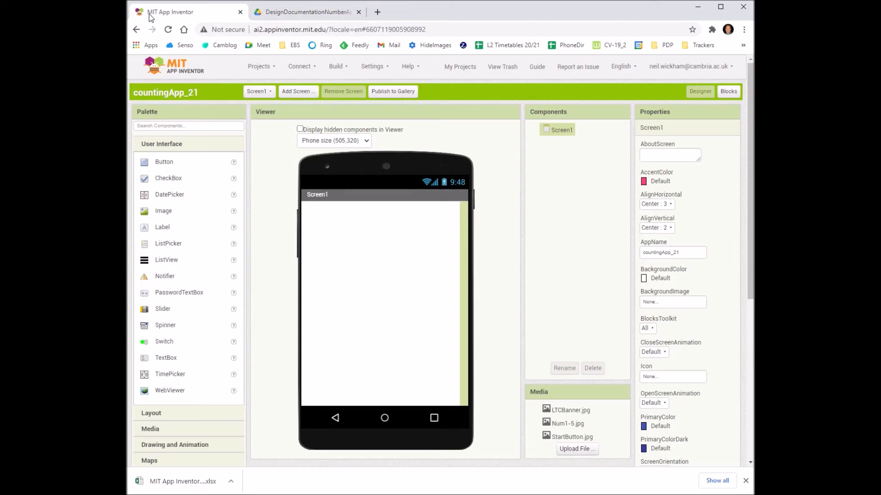
# Switch to MIT App Inventor and add a VerticalArrangement layout component to Screen1, leaving the new arrangement selected
pyautogui.click(152, 14)
pyautogui.click(150, 413)
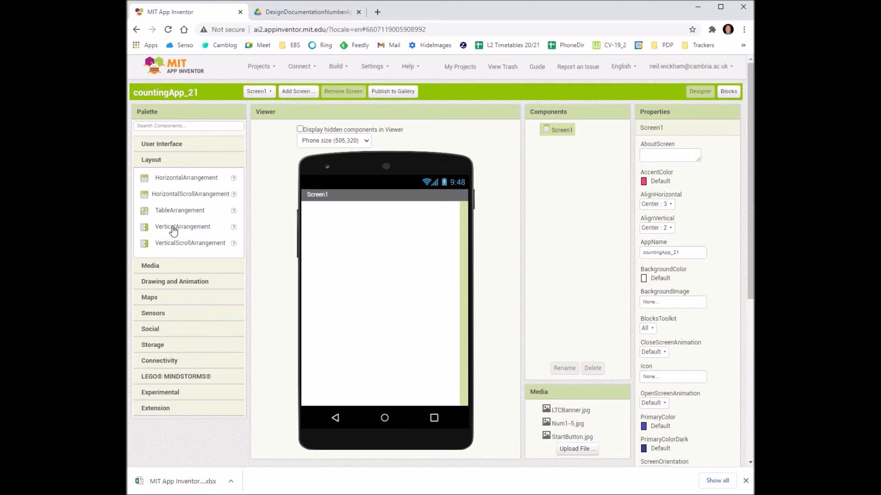
pyautogui.moveTo(173, 230); pyautogui.dragTo(375, 235)
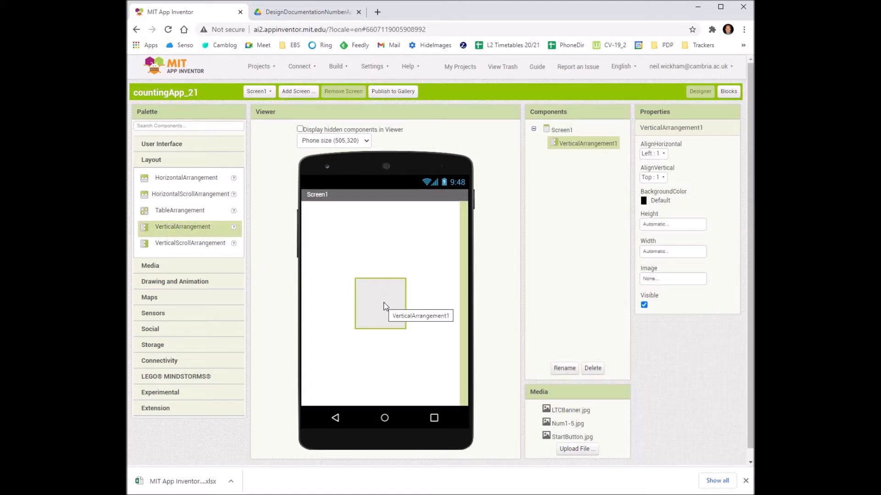
pyautogui.click(567, 131)
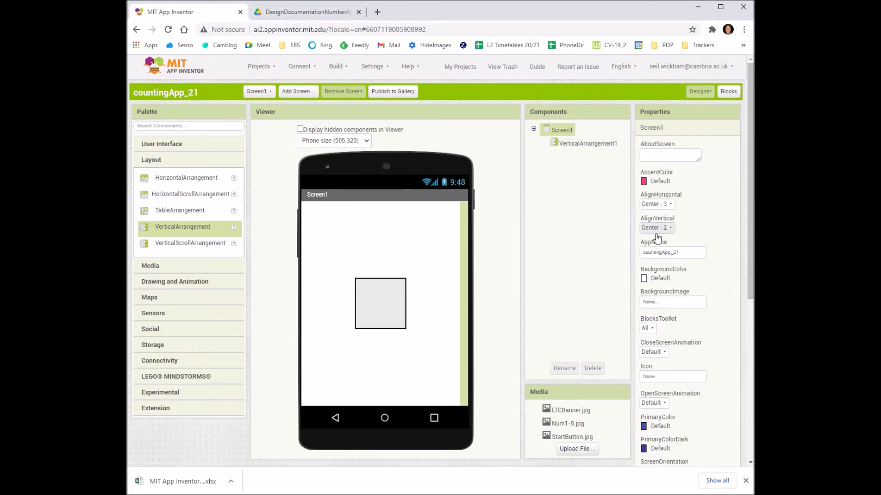
pyautogui.click(579, 144)
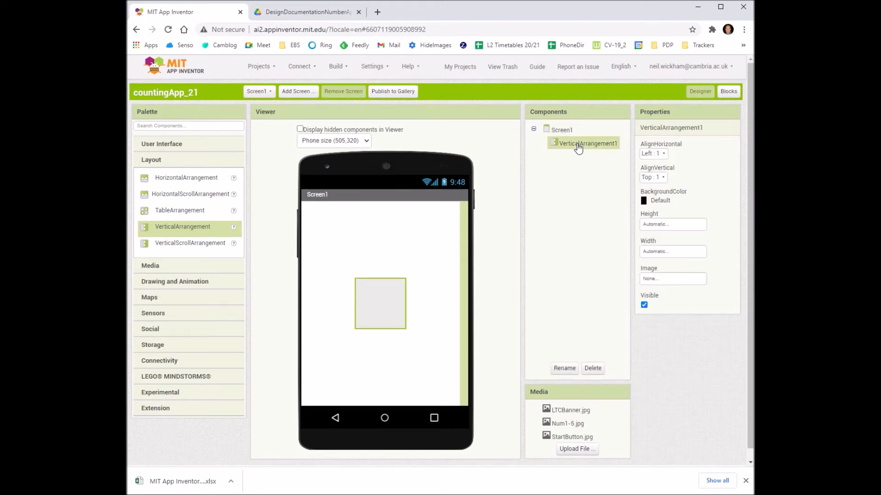
# Consult the VerticalArrangement1 entry in the design document and set its horizontal and vertical alignment to Center in MIT App Inventor
pyautogui.click(331, 13)
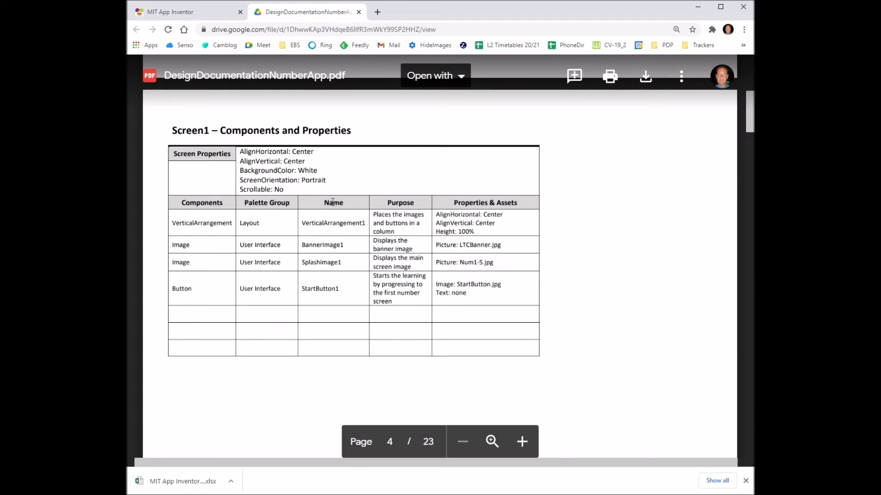
pyautogui.click(189, 13)
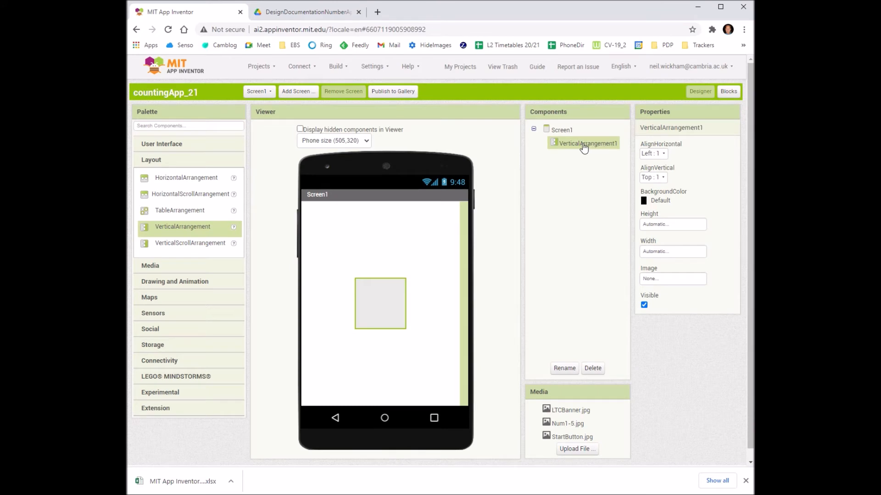
pyautogui.click(293, 13)
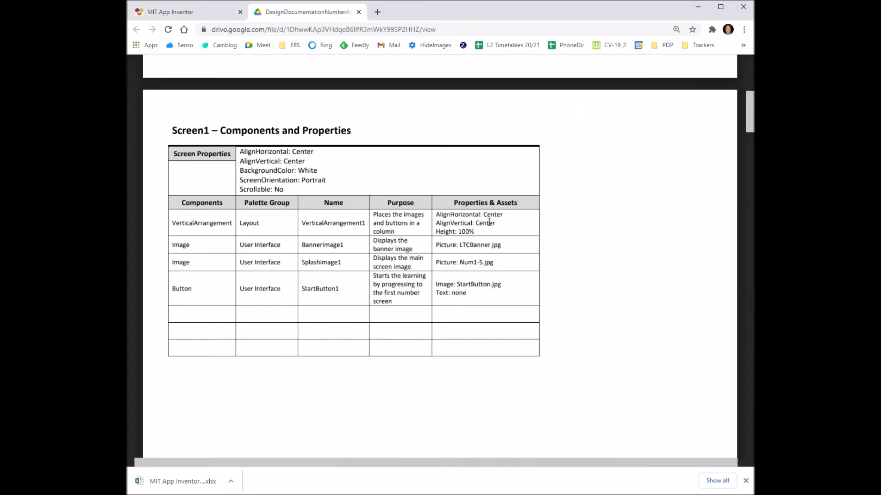
pyautogui.click(196, 13)
pyautogui.click(660, 154)
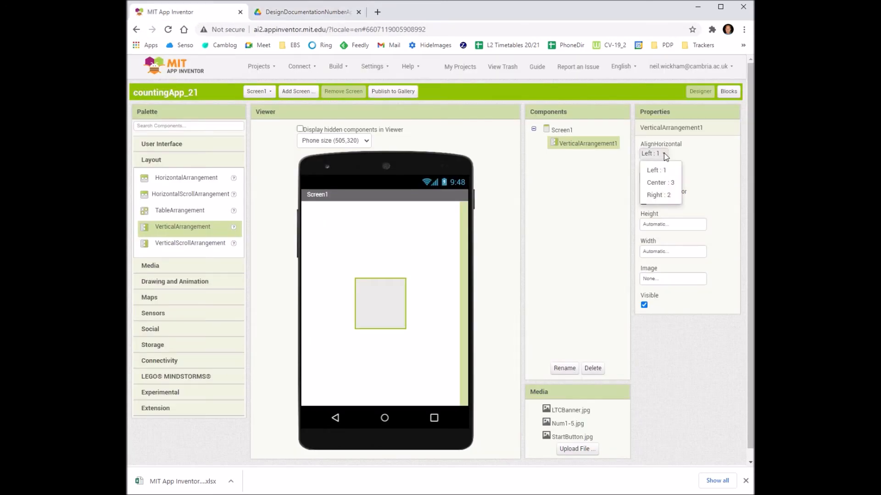
pyautogui.click(660, 183)
pyautogui.click(658, 179)
pyautogui.click(659, 202)
# Set VerticalArrangement1's height to 100 percent
pyautogui.click(662, 227)
pyautogui.click(644, 256)
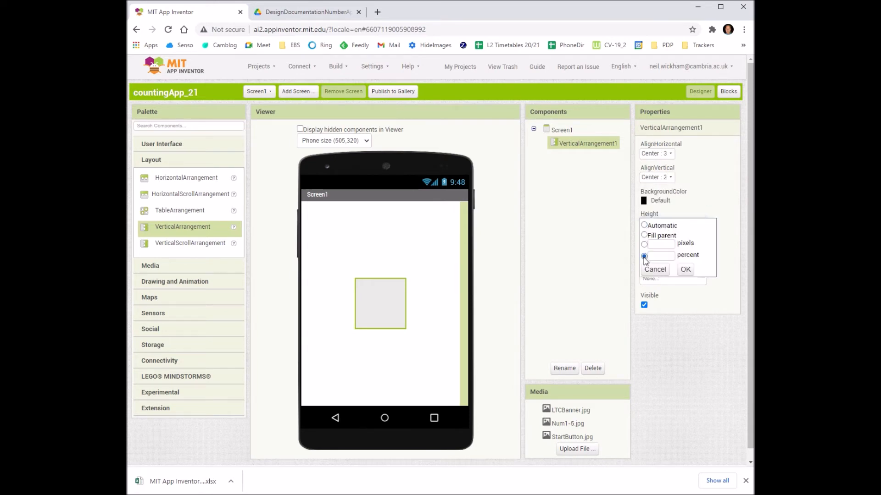
pyautogui.click(660, 256)
pyautogui.click(685, 269)
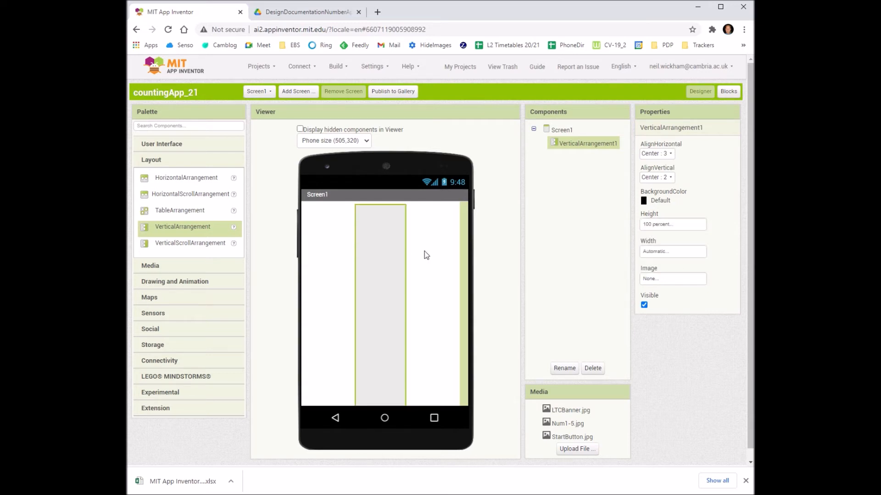
# Check the next component in the design document and add an Image component inside VerticalArrangement1 in MIT App Inventor
pyautogui.click(290, 14)
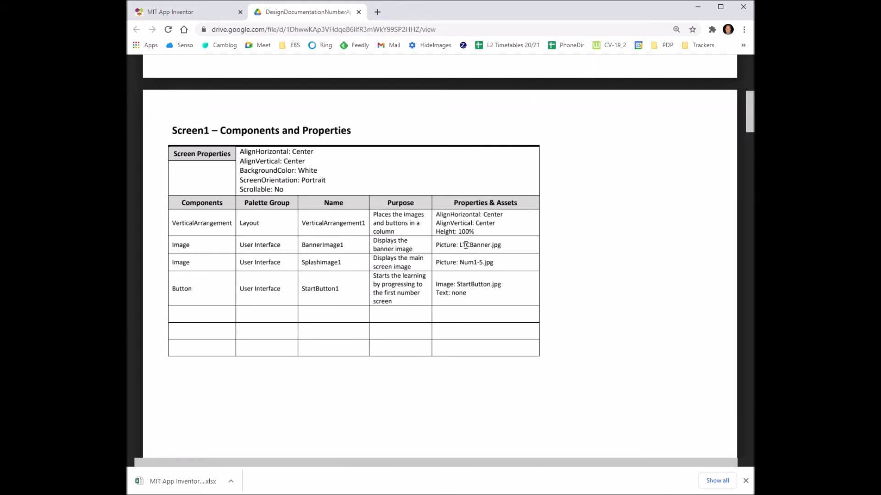
pyautogui.click(164, 13)
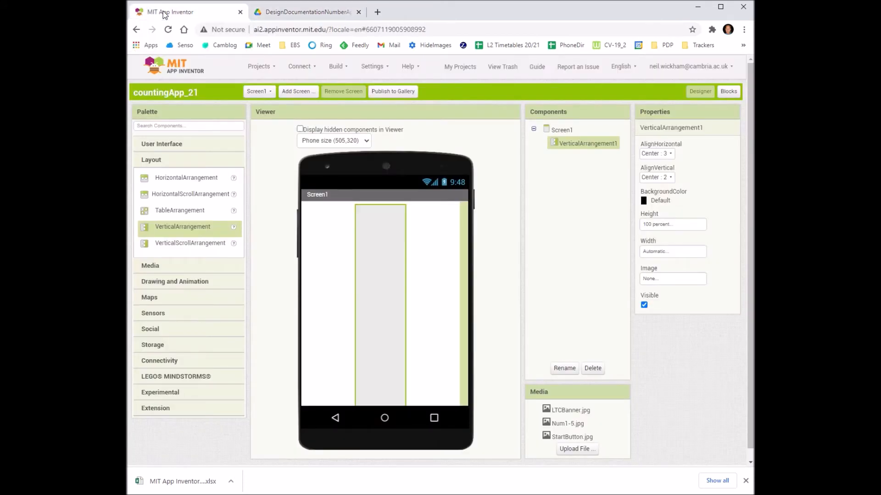
pyautogui.click(151, 267)
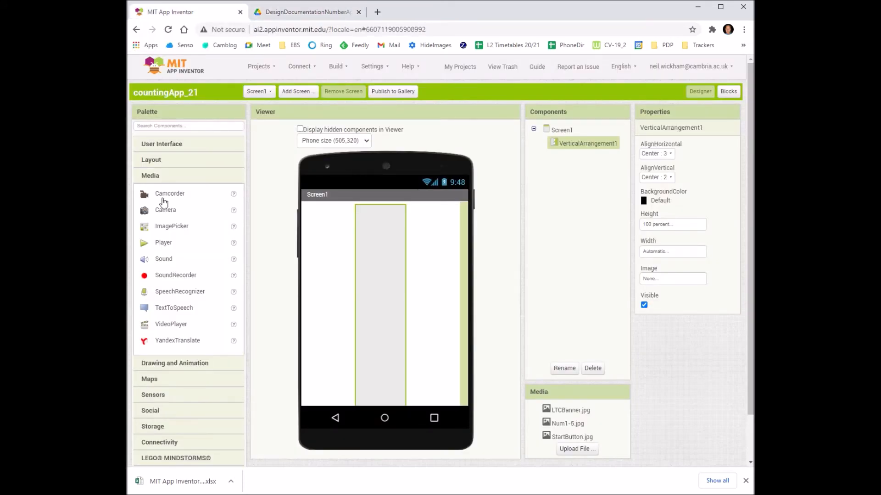
pyautogui.click(160, 146)
pyautogui.moveTo(163, 214); pyautogui.dragTo(386, 235)
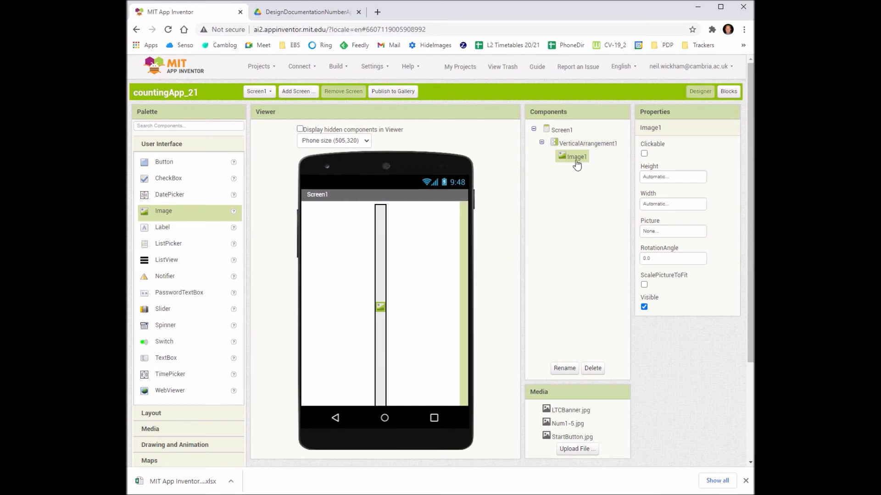
# Rename the new image component to BannerImage1
pyautogui.click(565, 369)
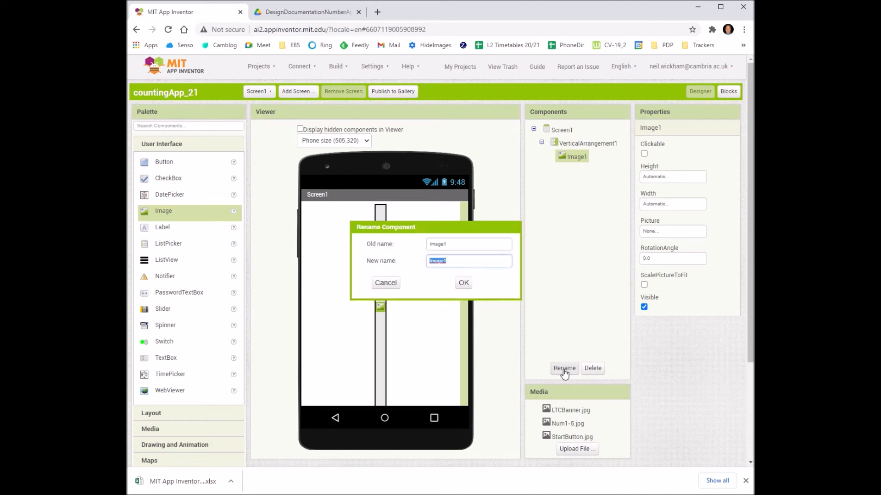
pyautogui.press('Home')
pyautogui.write('Banner')
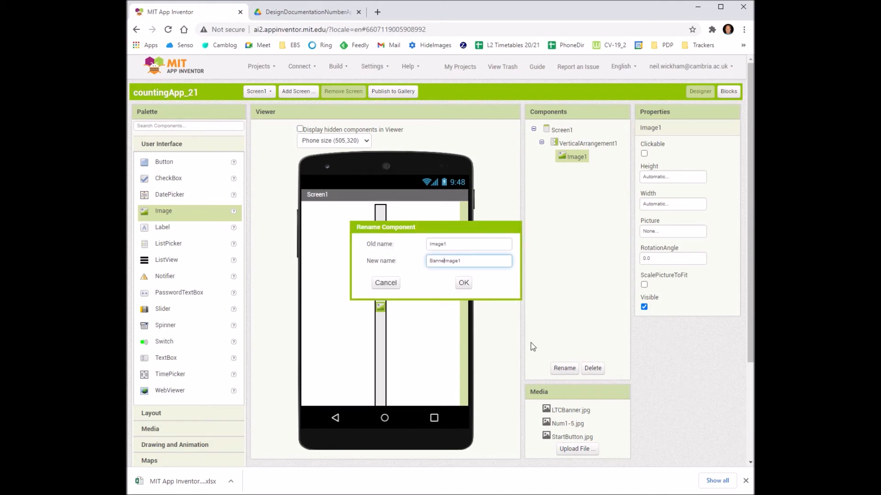
pyautogui.click(464, 282)
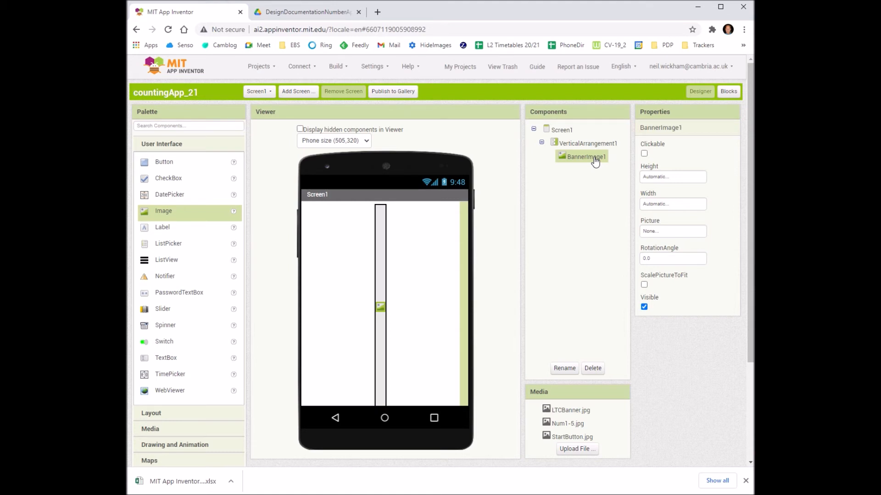
# Look up BannerImage1's asset in the design document and set its picture to LTCBanner.jpg in MIT App Inventor
pyautogui.click(299, 12)
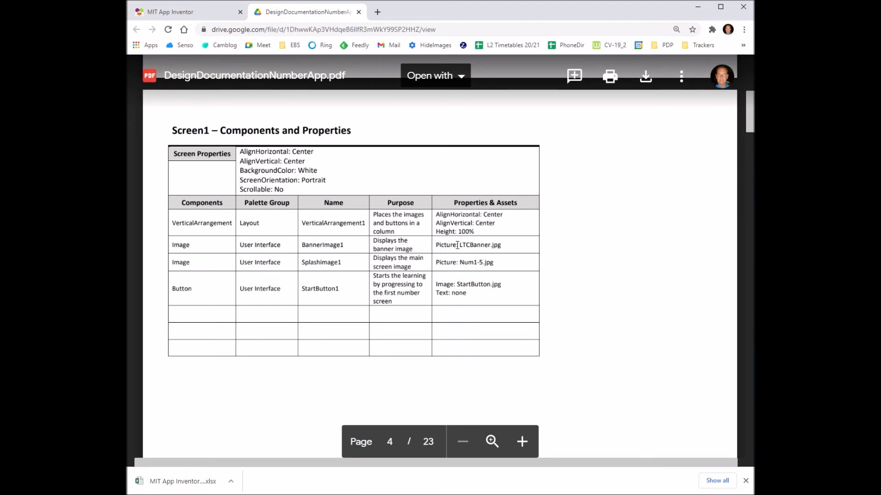
pyautogui.click(176, 11)
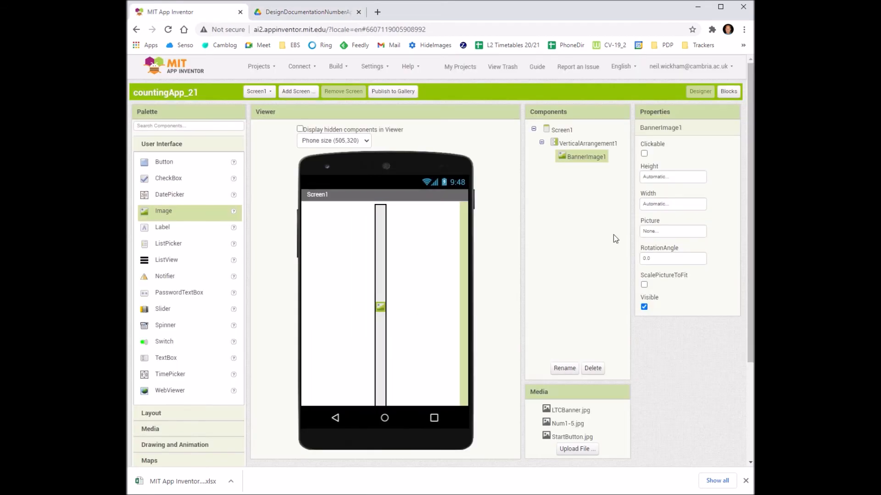
pyautogui.click(661, 231)
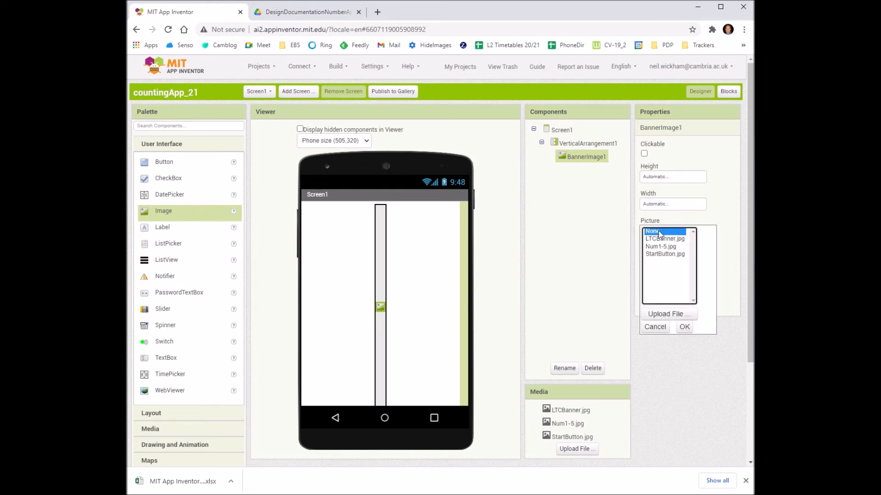
pyautogui.click(660, 239)
pyautogui.click(682, 327)
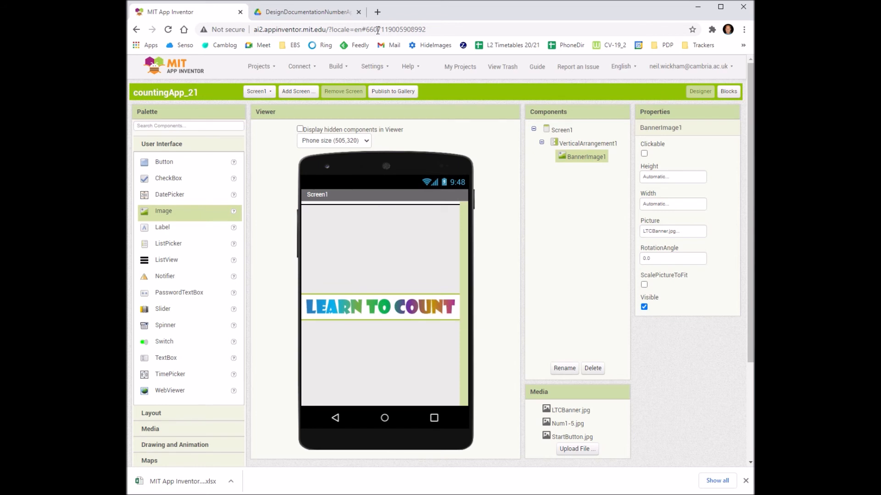
# Check the design document for the next component and add a second Image below the banner inside VerticalArrangement1
pyautogui.click(338, 12)
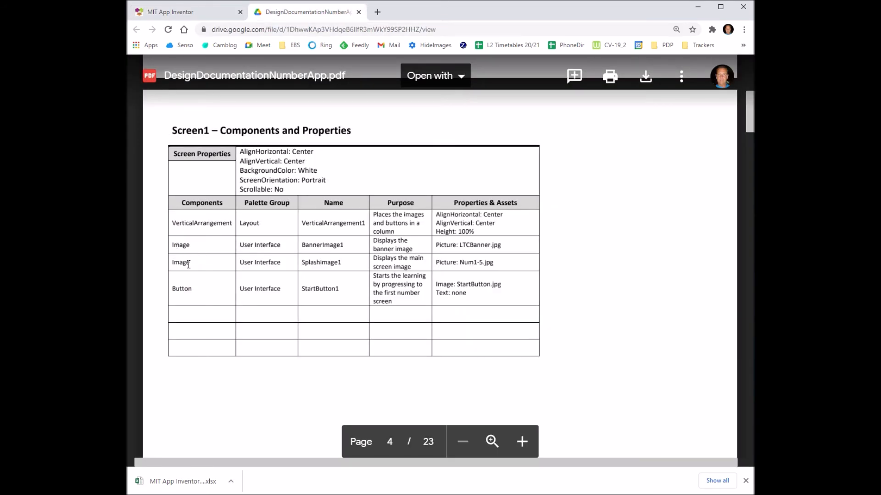
pyautogui.click(184, 11)
pyautogui.moveTo(162, 218); pyautogui.dragTo(361, 338)
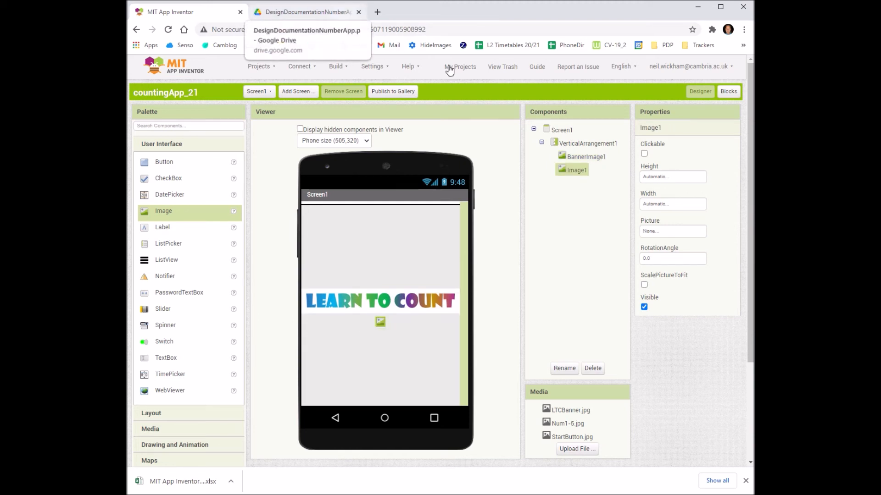
# Rename the second image component to SplashImage1
pyautogui.click(561, 369)
pyautogui.press('Home')
pyautogui.write('Splash')
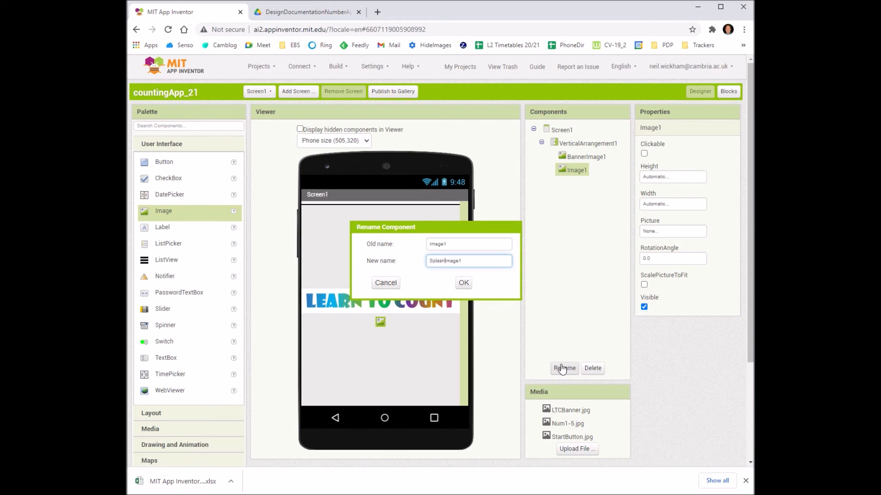
pyautogui.click(463, 284)
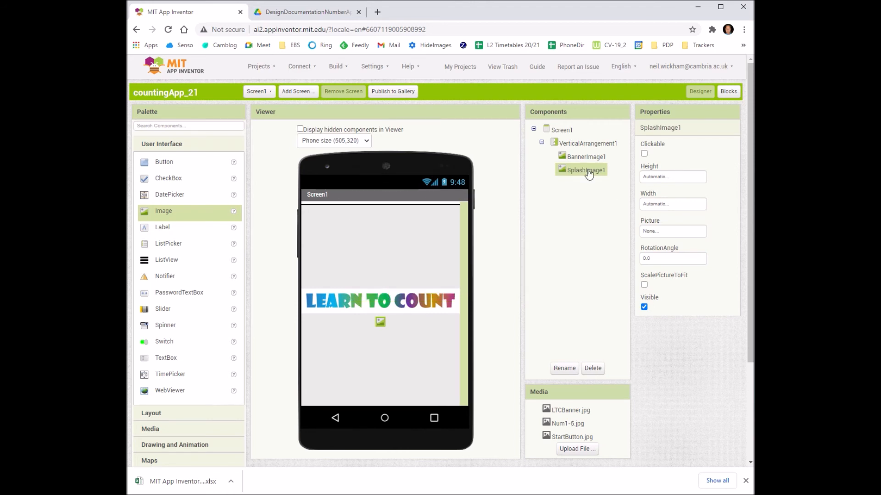
# Look up SplashImage1's asset in the design document and set its picture to Num1-5.jpg in MIT App Inventor
pyautogui.click(305, 12)
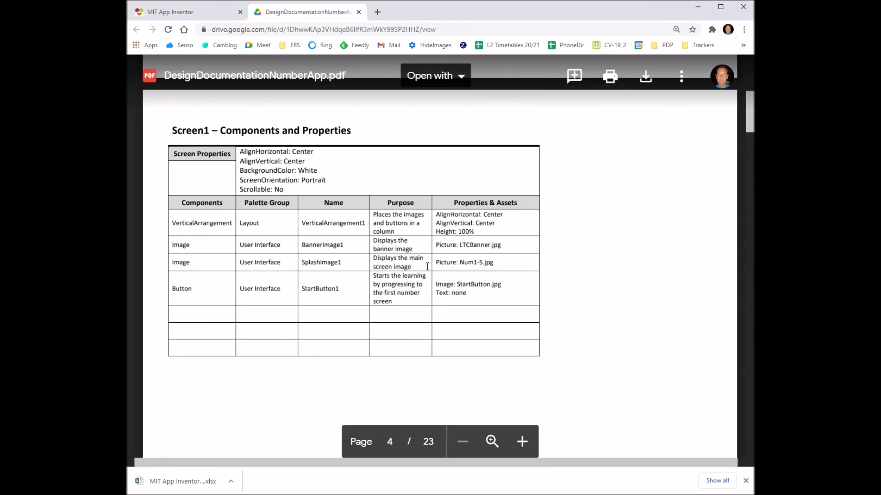
pyautogui.click(179, 12)
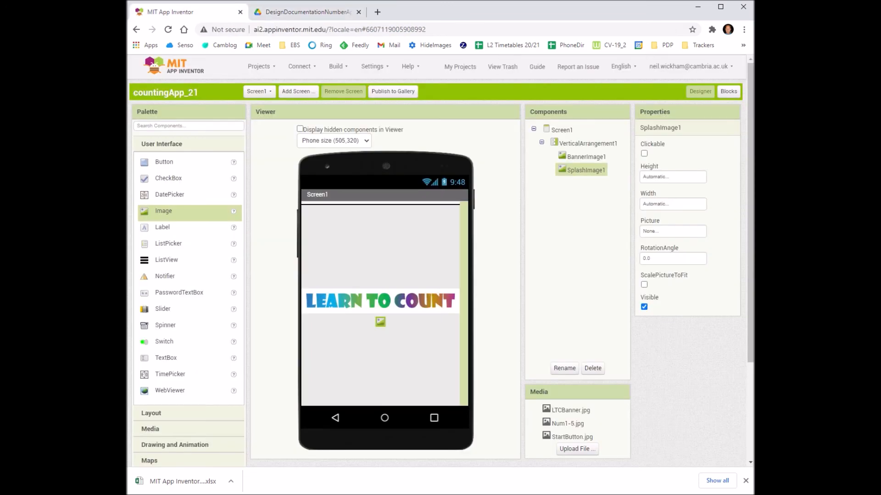
pyautogui.click(656, 227)
pyautogui.click(668, 247)
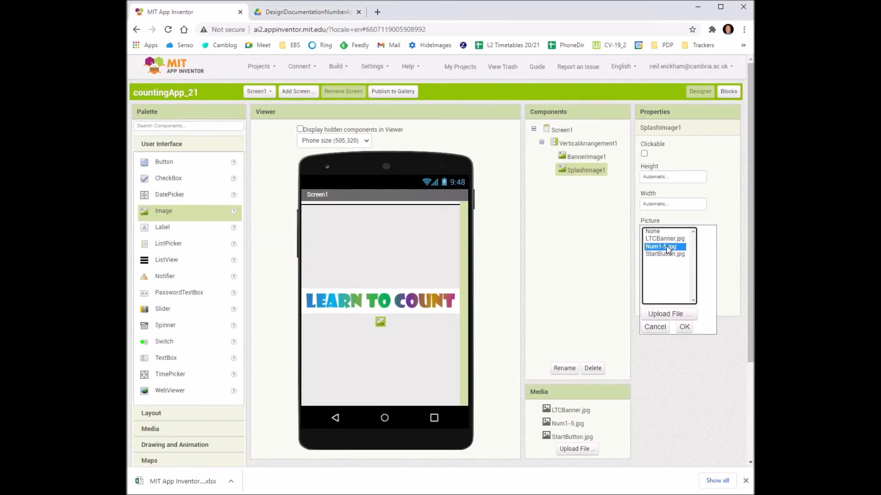
pyautogui.click(684, 327)
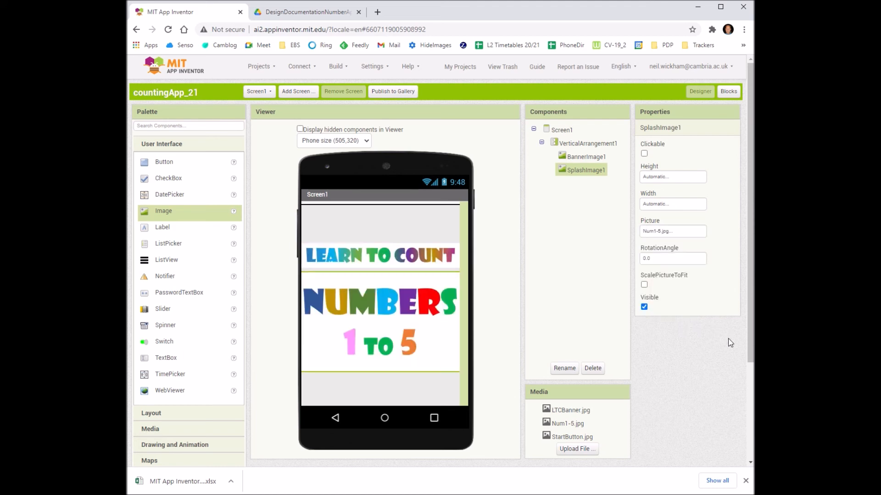
# Check the design document for the last component and add a Button below SplashImage1 inside VerticalArrangement1
pyautogui.click(295, 14)
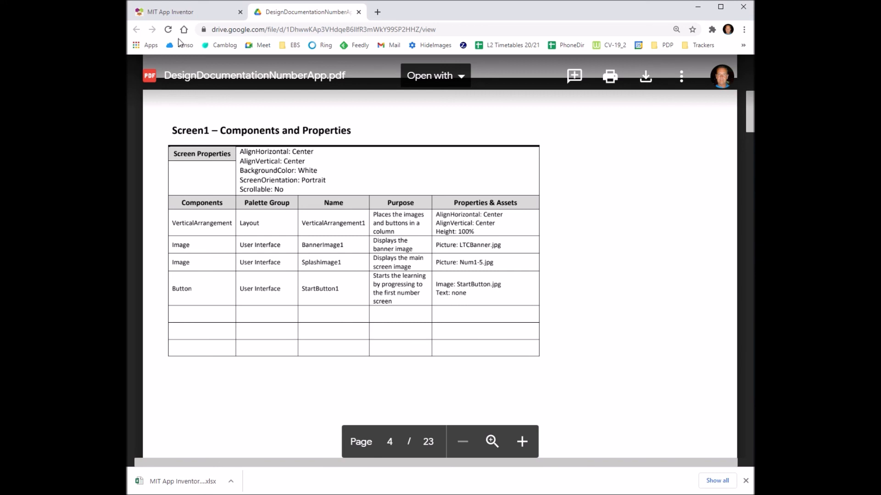
pyautogui.click(168, 19)
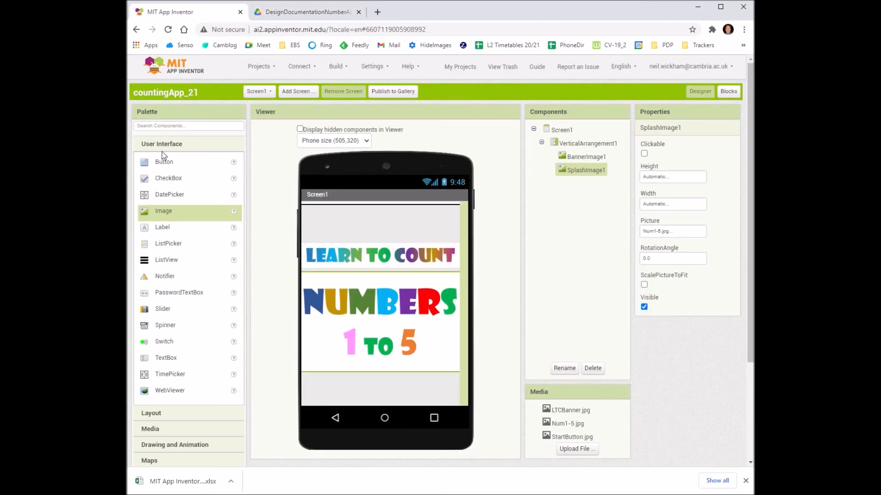
pyautogui.click(164, 166)
pyautogui.moveTo(164, 166); pyautogui.dragTo(387, 386)
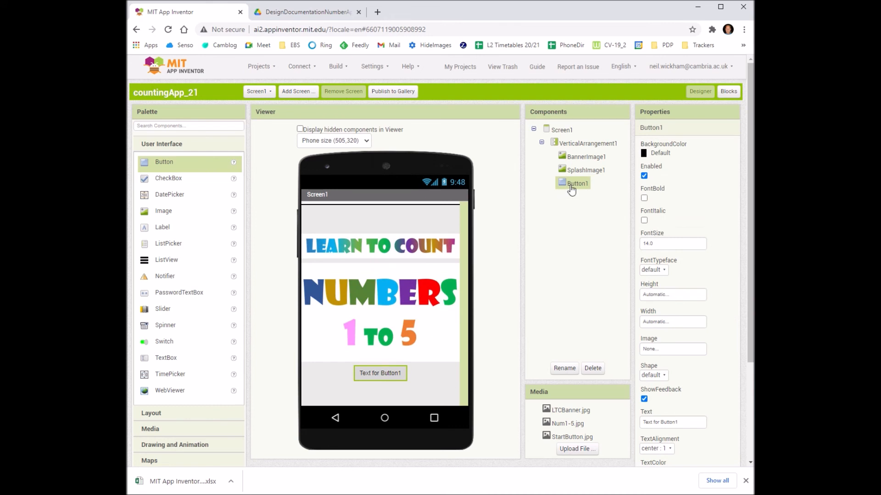
# Rename the new button component to StartButton1
pyautogui.click(565, 368)
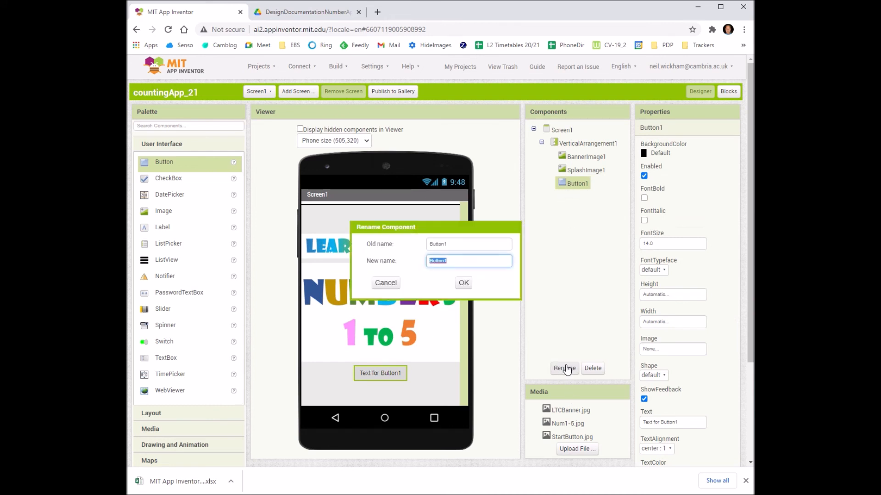
pyautogui.press('Home')
pyautogui.write('Start')
pyautogui.click(464, 283)
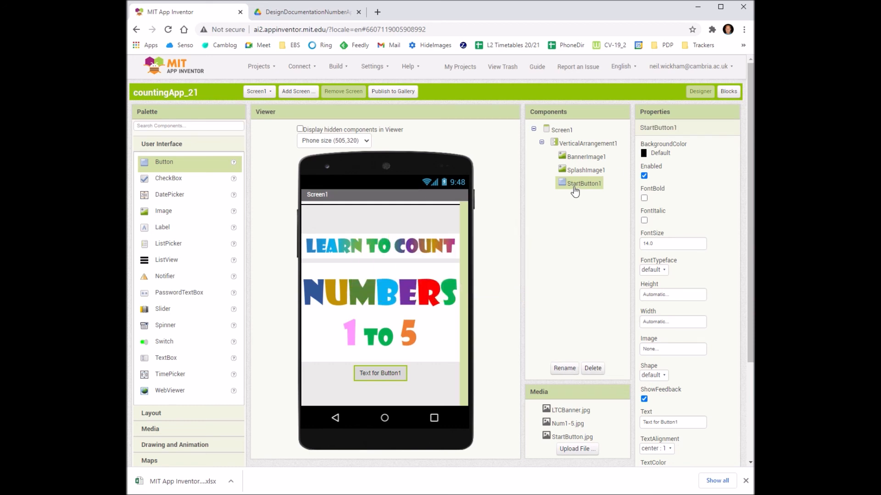
# Look up StartButton1's properties in the design document and clear the button's text in MIT App Inventor
pyautogui.click(289, 13)
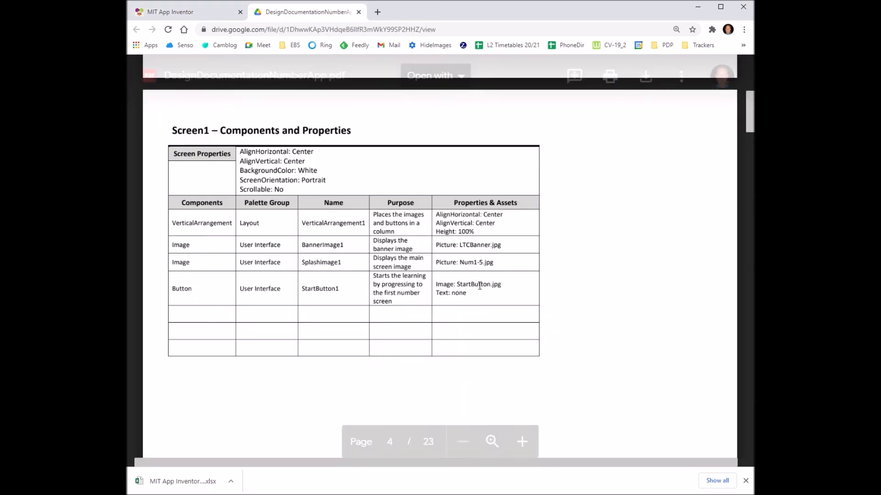
pyautogui.click(196, 9)
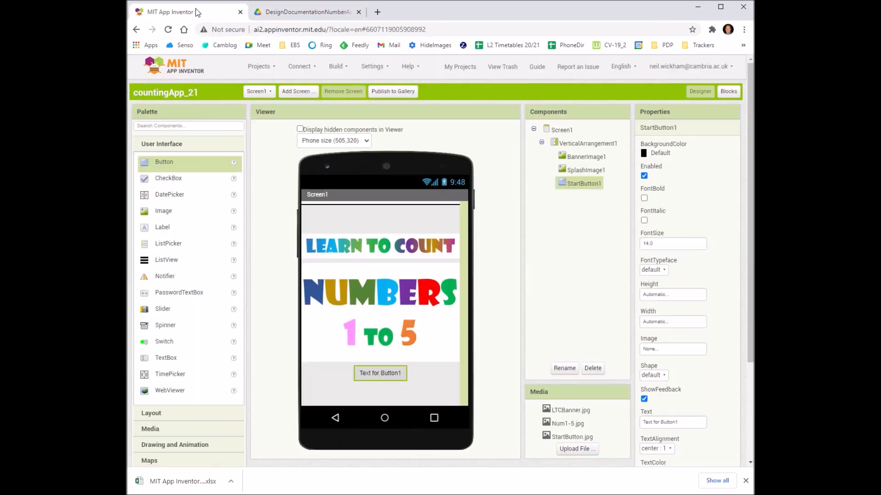
pyautogui.scroll(-2, 696, 321)
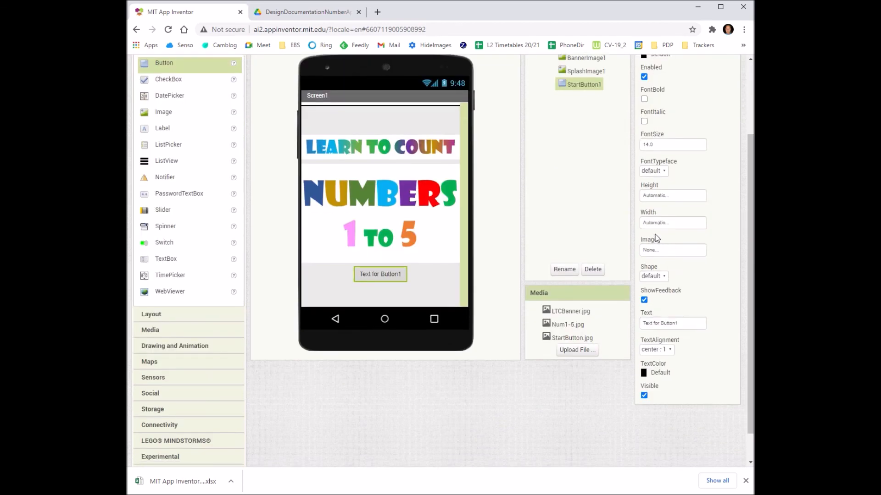
pyautogui.click(657, 324)
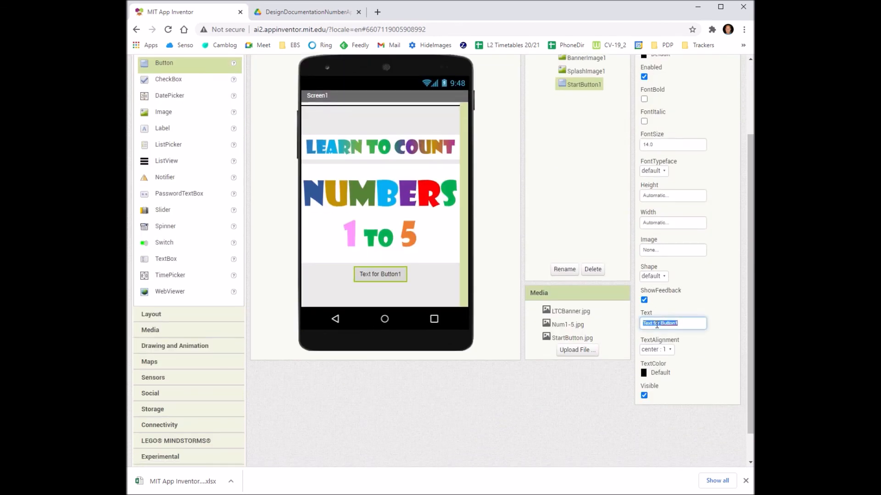
pyautogui.press('BackSpace')
# Set StartButton1's image to StartButton.jpg
pyautogui.click(666, 252)
pyautogui.click(666, 273)
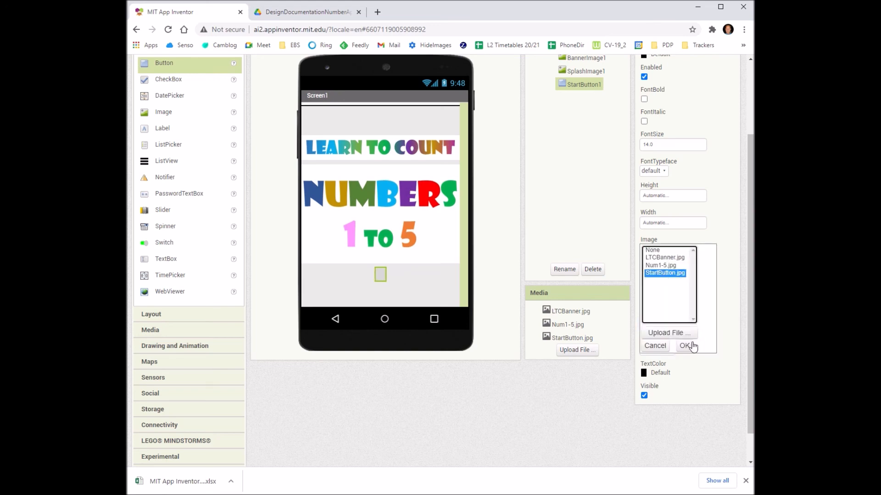
pyautogui.click(684, 346)
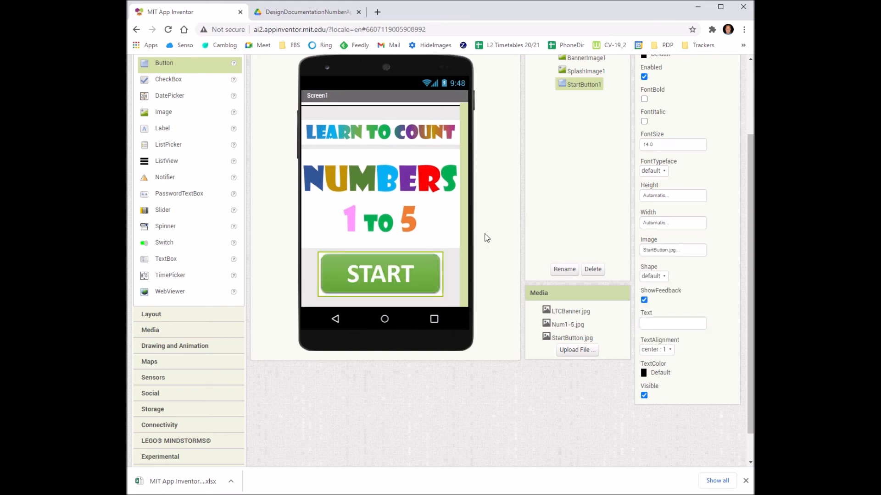
pyautogui.scroll(2, 489, 233)
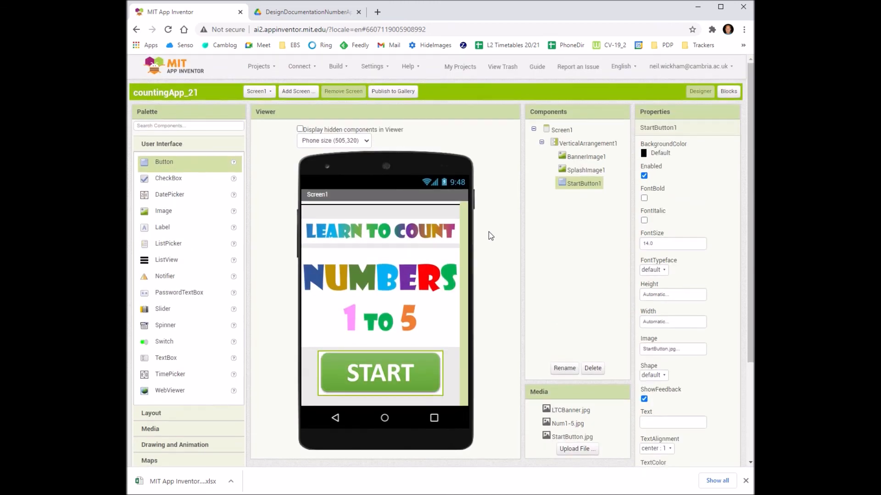
# Switch to the design document and review the Screen1 layout sketch on page 3 against the built screen
pyautogui.click(306, 13)
pyautogui.scroll(6, 370, 192)
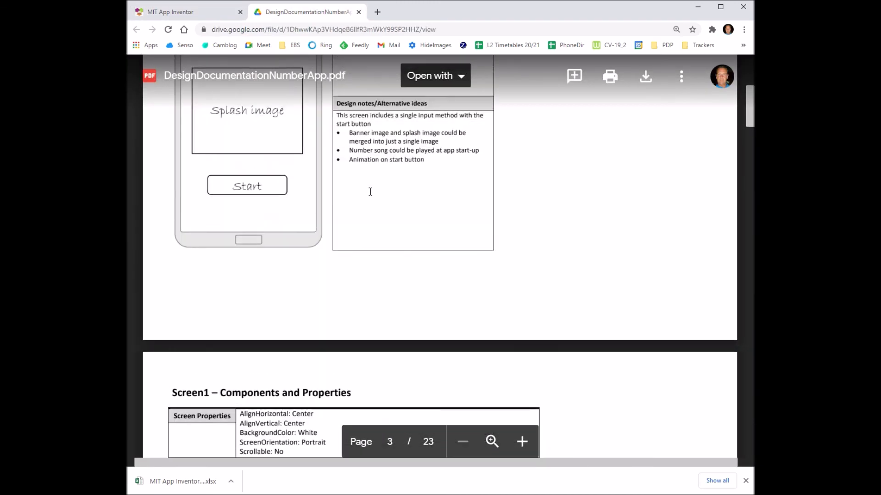